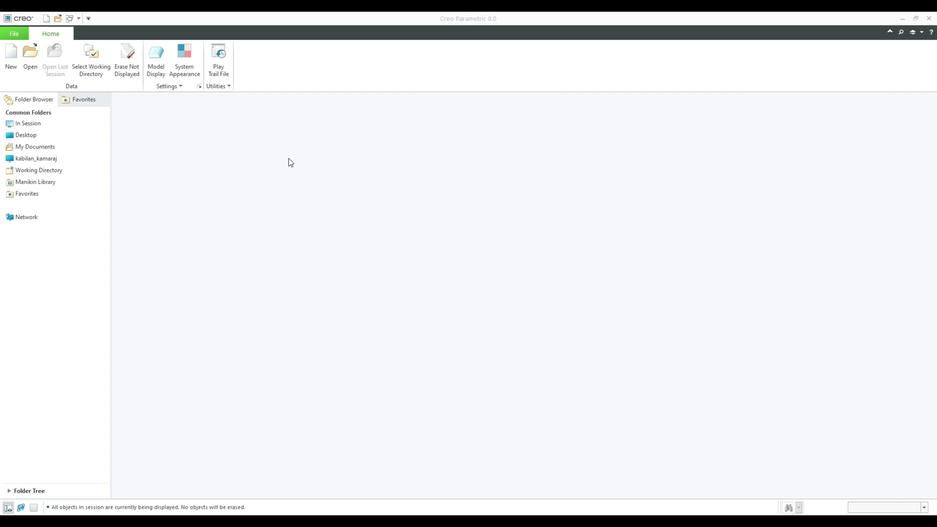
Create a new solid part with the default template and start a Revolve sketch on the FRONT plane, viewed straight on
{"action": "left_click", "coordinate": [18, 66]}
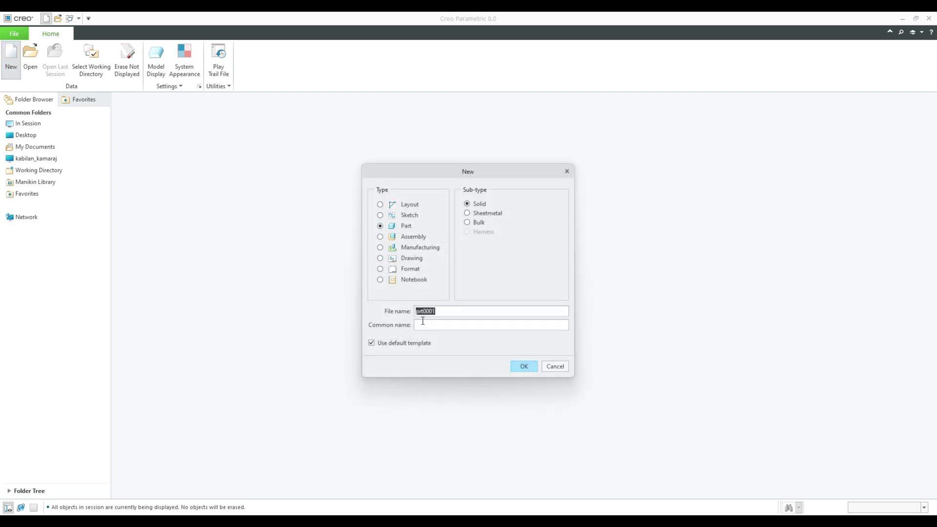
{"action": "left_click", "coordinate": [530, 367]}
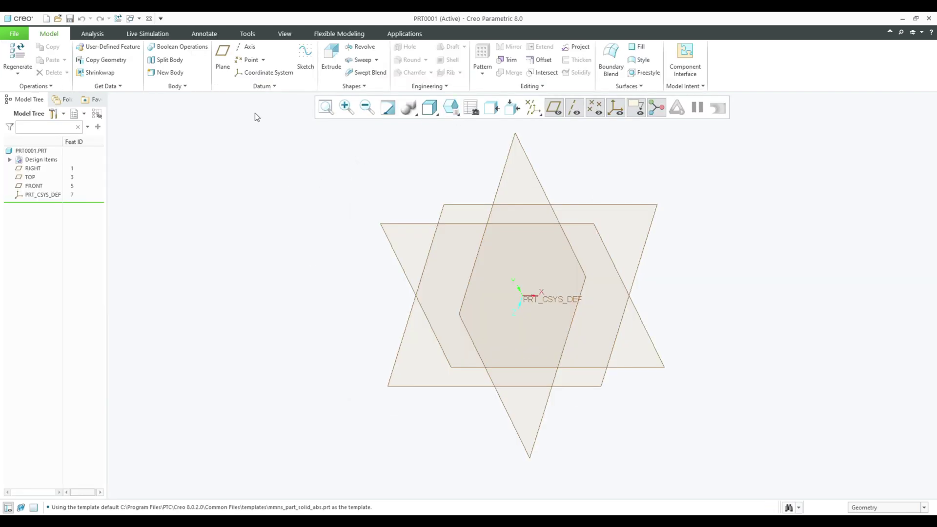
{"action": "left_click", "coordinate": [360, 47]}
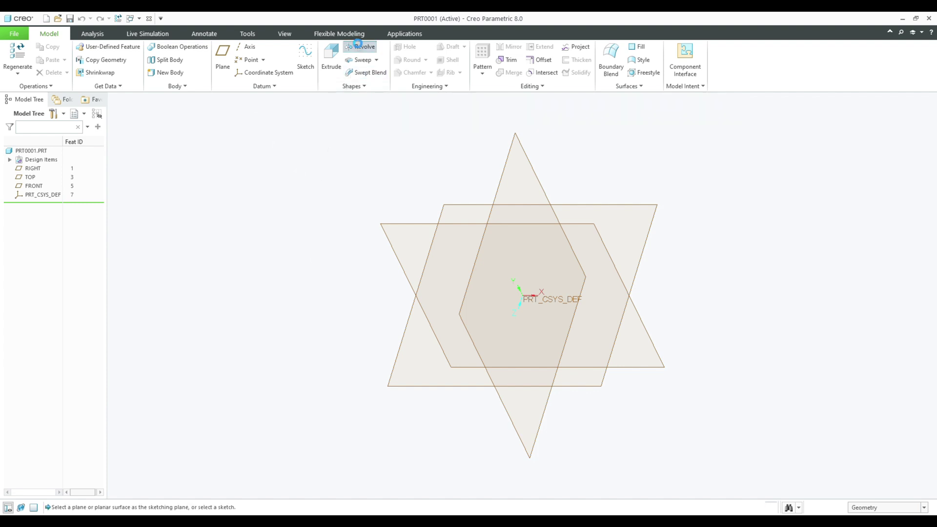
{"action": "left_click", "coordinate": [383, 225]}
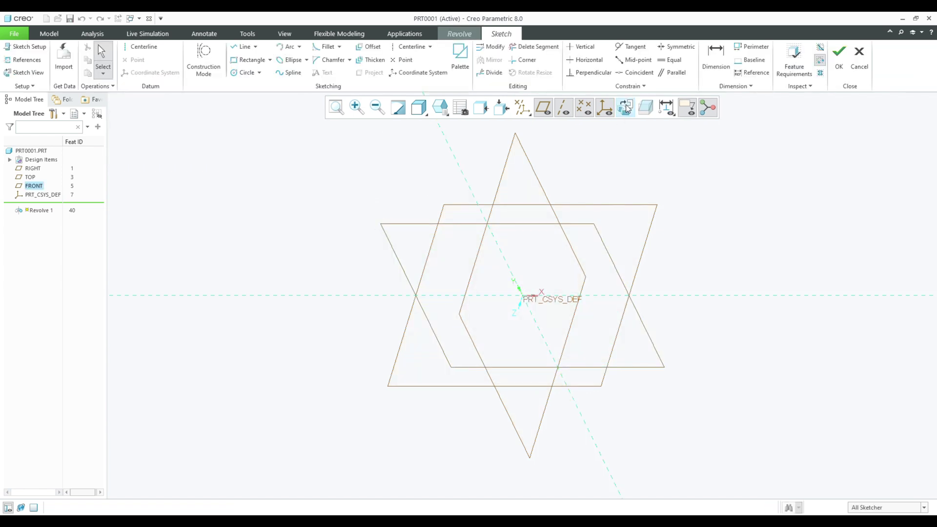
{"action": "left_click", "coordinate": [626, 108]}
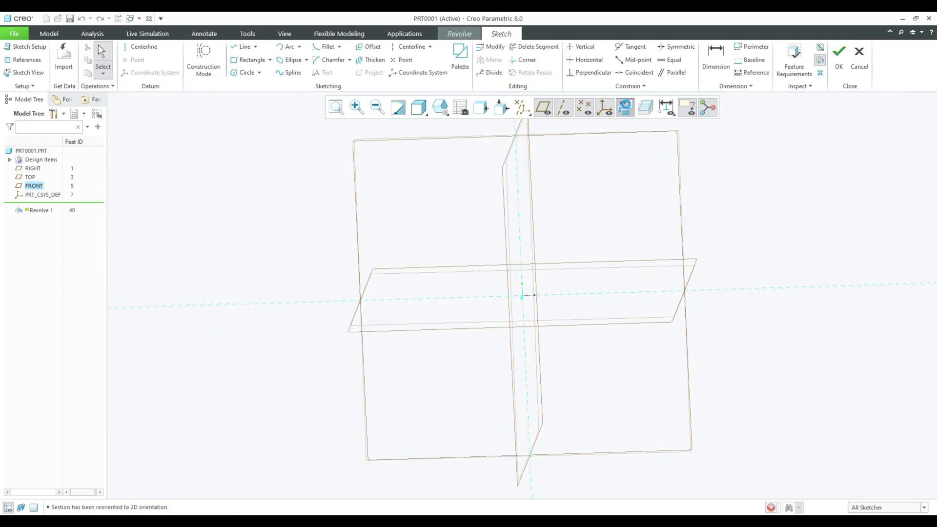
Add a horizontal datum centerline and a vertical sketch centerline through the origin, and hide all datum display
{"action": "left_click", "coordinate": [147, 46]}
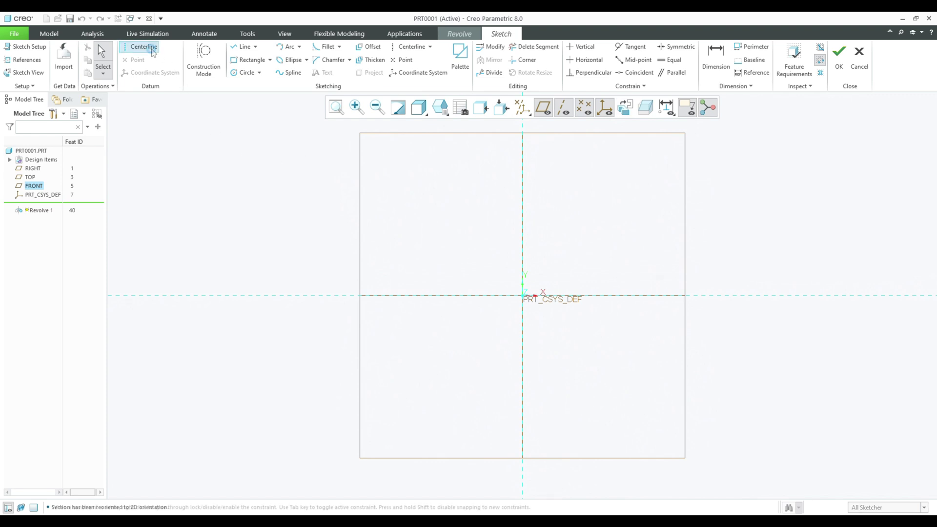
{"action": "left_click", "coordinate": [257, 295]}
{"action": "left_click", "coordinate": [289, 296]}
{"action": "left_click", "coordinate": [412, 47]}
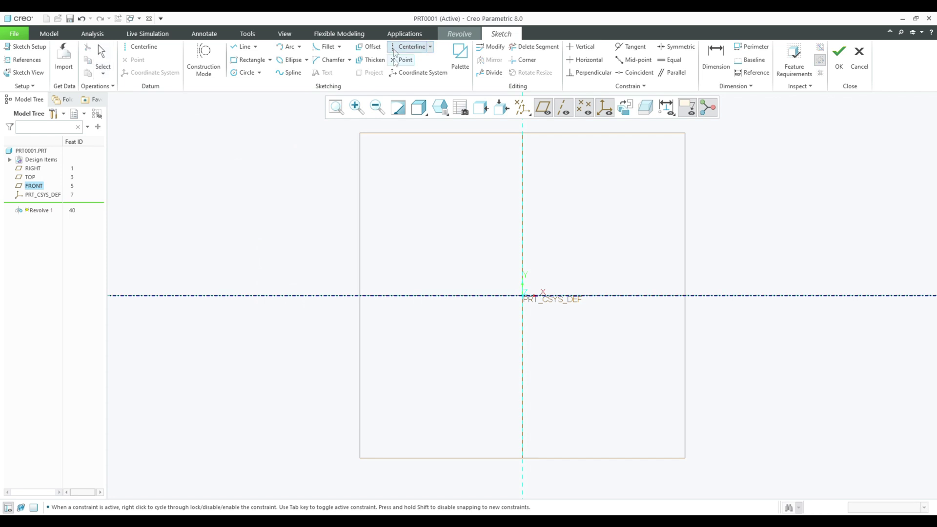
{"action": "left_click", "coordinate": [523, 188]}
{"action": "left_click", "coordinate": [522, 222]}
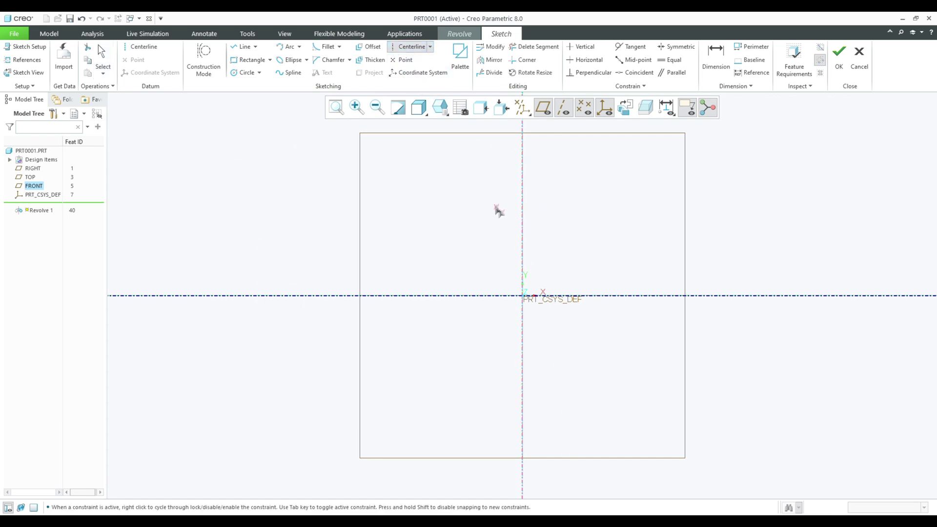
{"action": "middle_click", "coordinate": [502, 213]}
{"action": "left_click", "coordinate": [522, 107]}
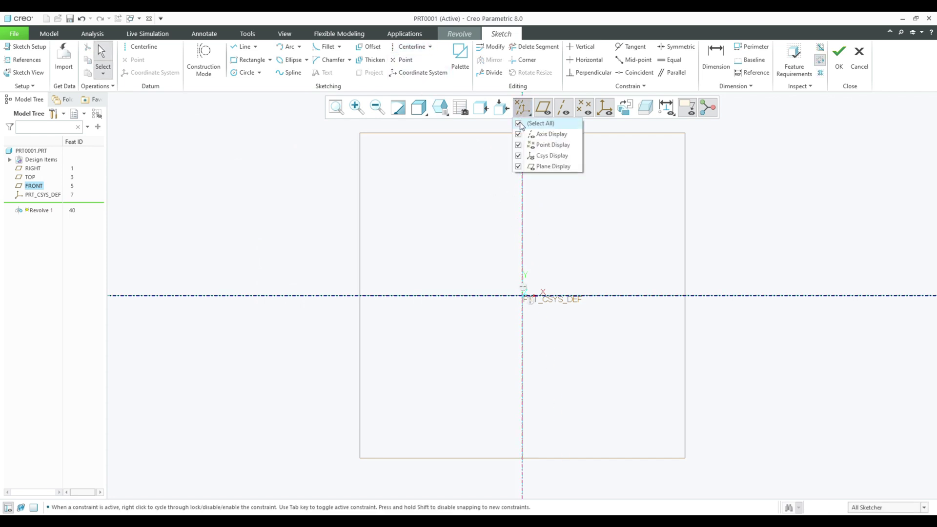
{"action": "left_click", "coordinate": [519, 124]}
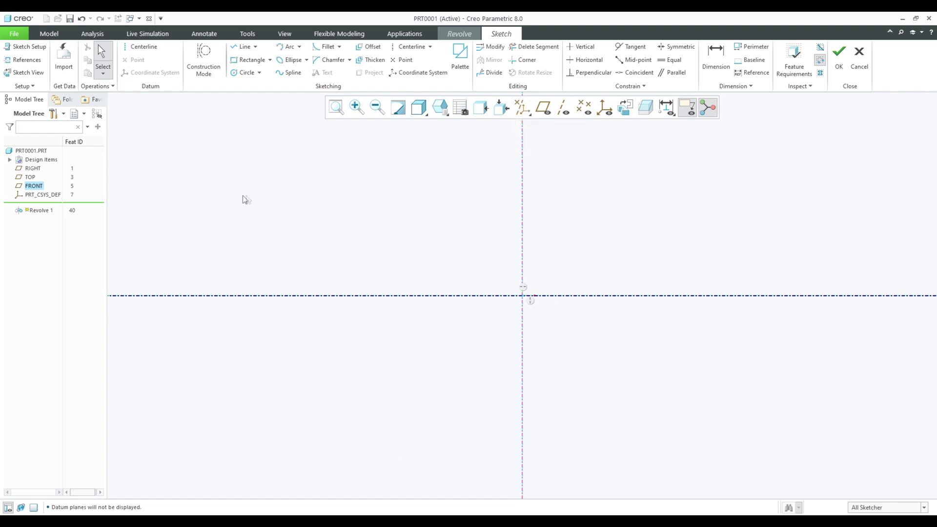
Sketch a closed three-step half profile from the origin along the horizontal centerline, with steps about 156, 146 and 121 mm long, descending outward
{"action": "left_click", "coordinate": [244, 46]}
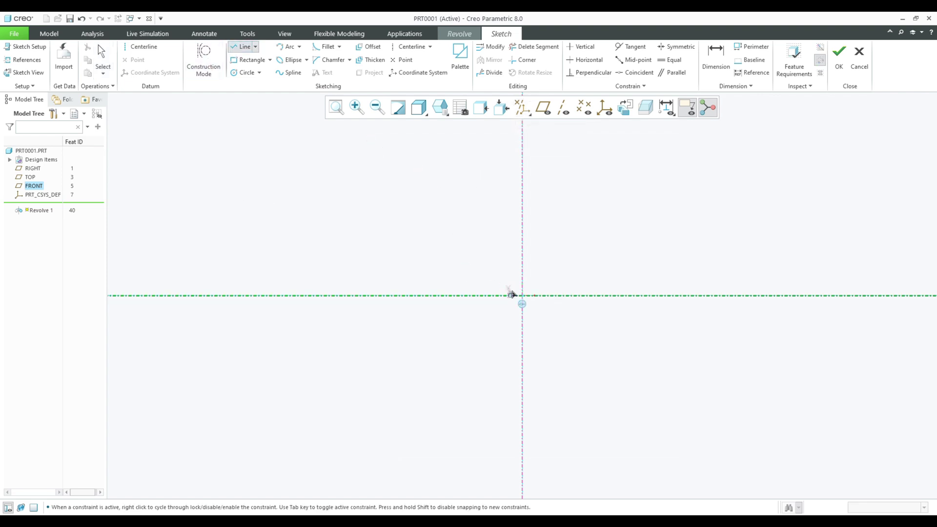
{"action": "left_click", "coordinate": [522, 295]}
{"action": "left_click", "coordinate": [522, 247]}
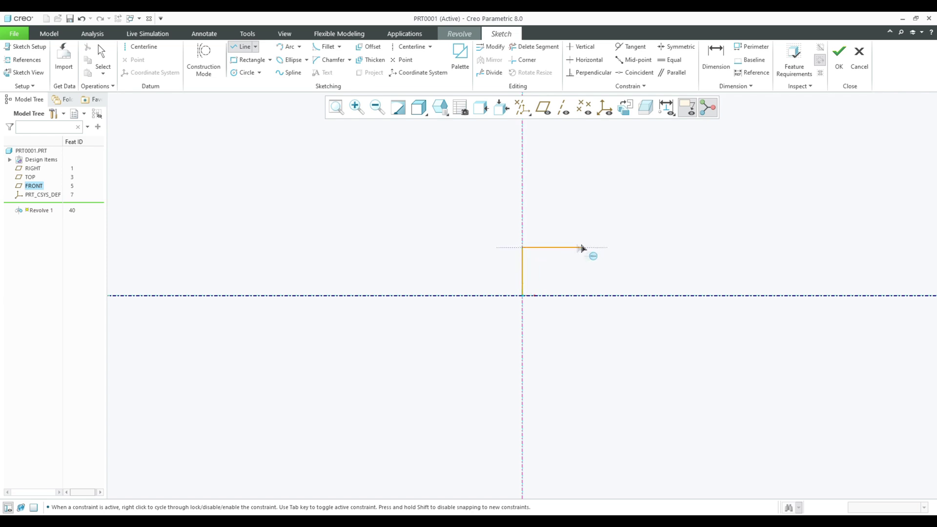
{"action": "left_click", "coordinate": [622, 248]}
{"action": "left_click", "coordinate": [622, 265]}
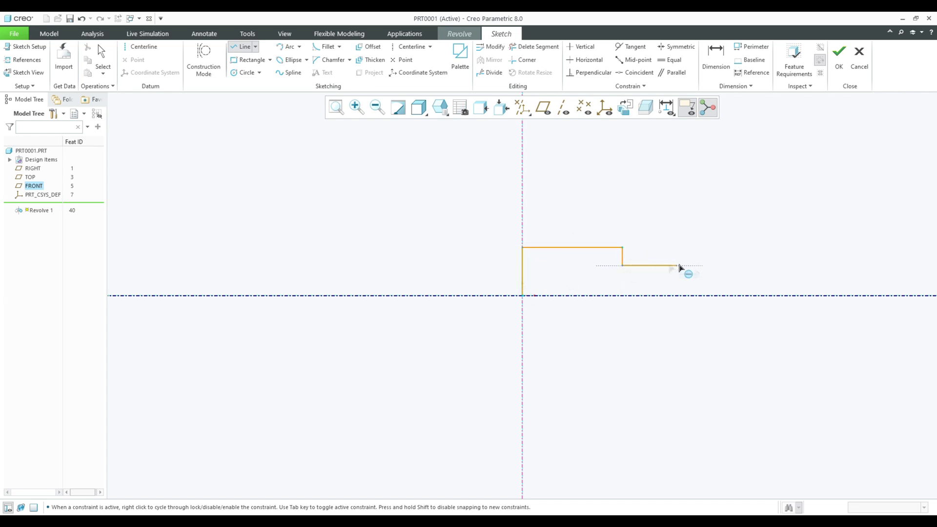
{"action": "left_click", "coordinate": [716, 265]}
{"action": "left_click", "coordinate": [716, 279]}
{"action": "left_click", "coordinate": [793, 279]}
{"action": "left_click", "coordinate": [793, 295]}
{"action": "left_click", "coordinate": [522, 295]}
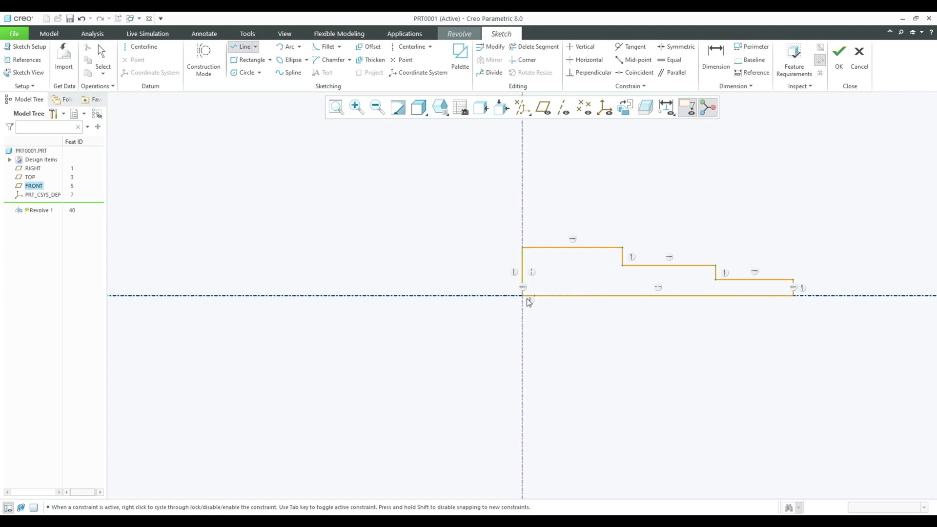
{"action": "middle_click", "coordinate": [553, 306]}
Move the largest step's diameter dimension clear of the profile and set it to 150 mm
{"action": "scroll", "coordinate": [391, 264], "scroll_direction": "up", "scroll_amount": 1}
{"action": "scroll", "coordinate": [726, 273], "scroll_direction": "down", "scroll_amount": 2}
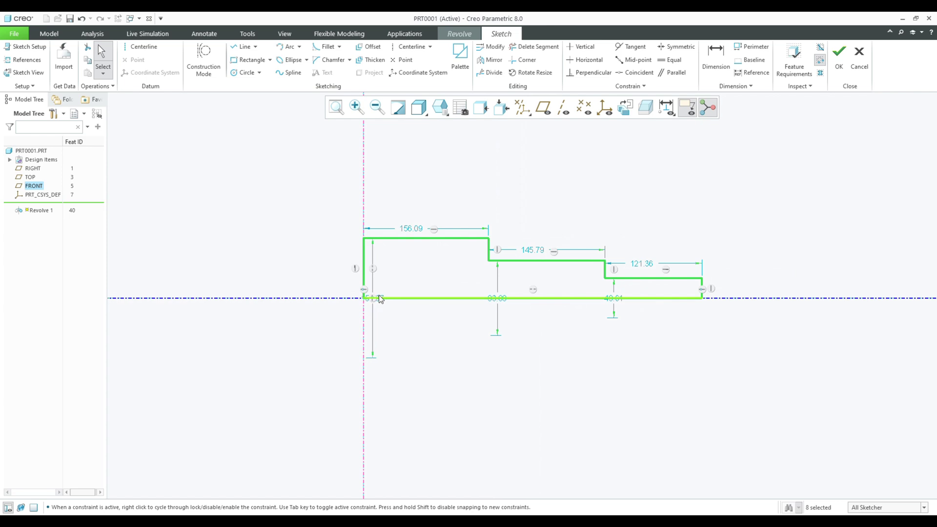
{"action": "left_click_drag", "start_coordinate": [379, 296], "coordinate": [306, 274]}
{"action": "double_click", "coordinate": [306, 273]}
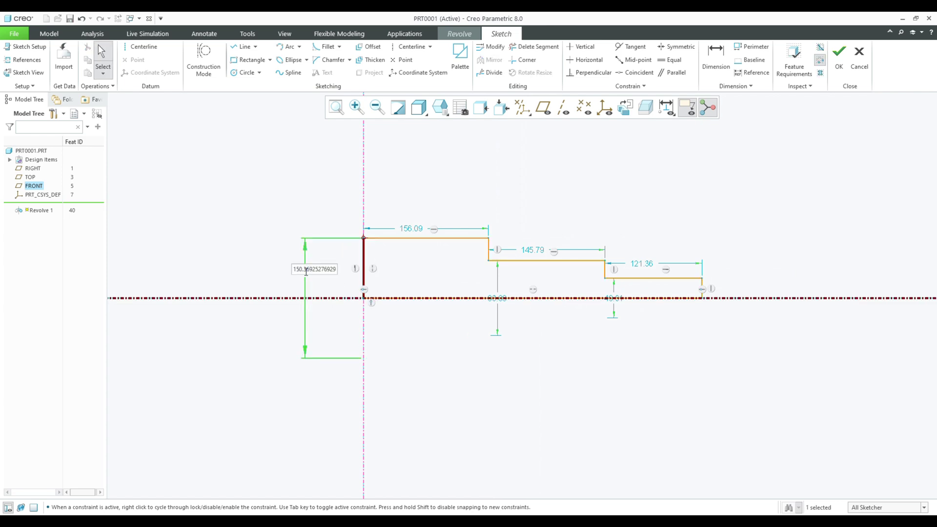
{"action": "type", "text": "150"}
{"action": "key", "text": "Return"}
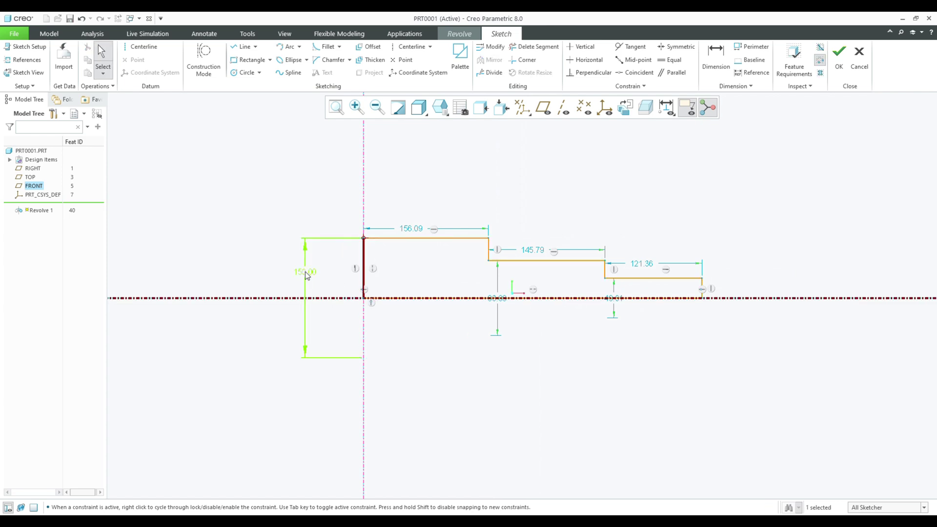
Reposition the other two diameter dimensions and set the middle step to 100 mm and the smallest step to 50 mm
{"action": "left_click_drag", "start_coordinate": [503, 299], "coordinate": [482, 287]}
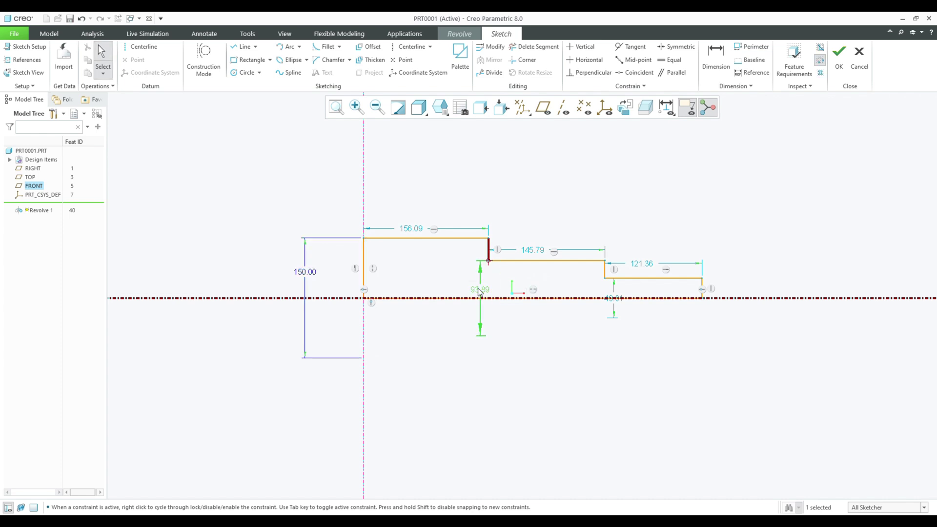
{"action": "double_click", "coordinate": [482, 287]}
{"action": "type", "text": "100"}
{"action": "key", "text": "Return"}
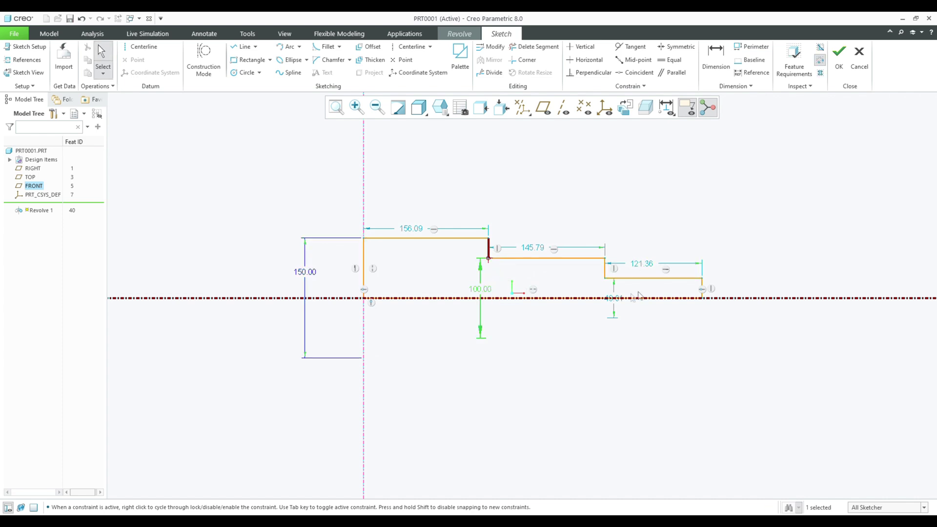
{"action": "left_click_drag", "start_coordinate": [614, 298], "coordinate": [582, 295]}
{"action": "double_click", "coordinate": [582, 293]}
{"action": "type", "text": "50"}
{"action": "key", "text": "Return"}
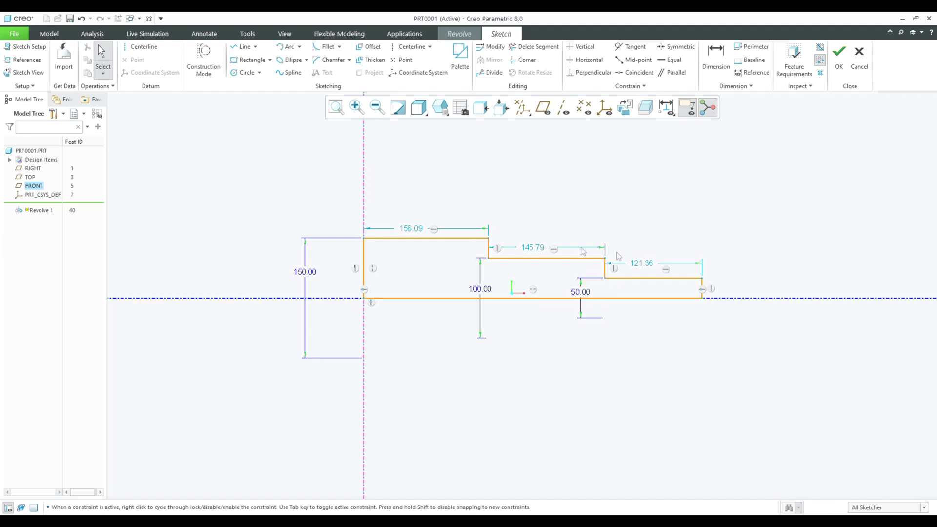
Set the length of each of the three profile steps to 150 mm
{"action": "double_click", "coordinate": [410, 228]}
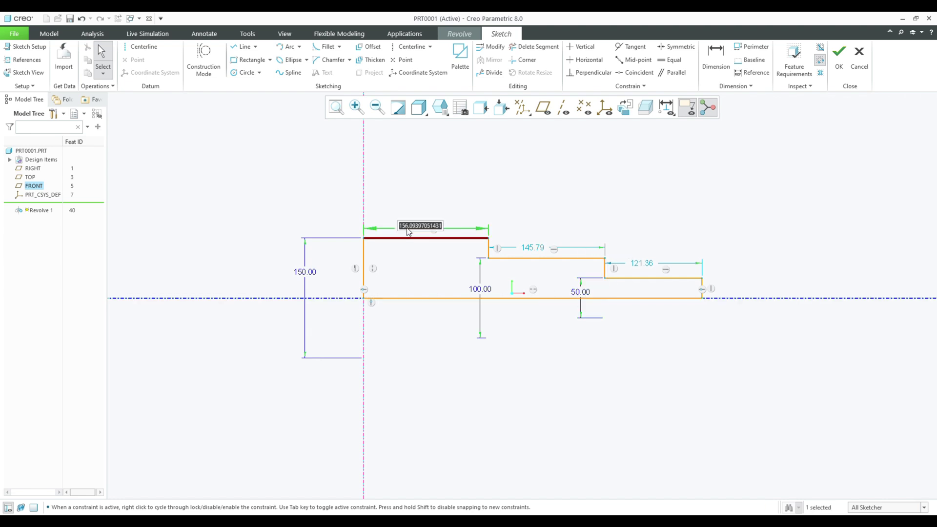
{"action": "type", "text": "150"}
{"action": "key", "text": "Return"}
{"action": "double_click", "coordinate": [526, 249]}
{"action": "type", "text": "150"}
{"action": "key", "text": "Return"}
{"action": "double_click", "coordinate": [635, 263]}
{"action": "type", "text": "150"}
{"action": "key", "text": "Return"}
{"action": "left_click", "coordinate": [642, 217]}
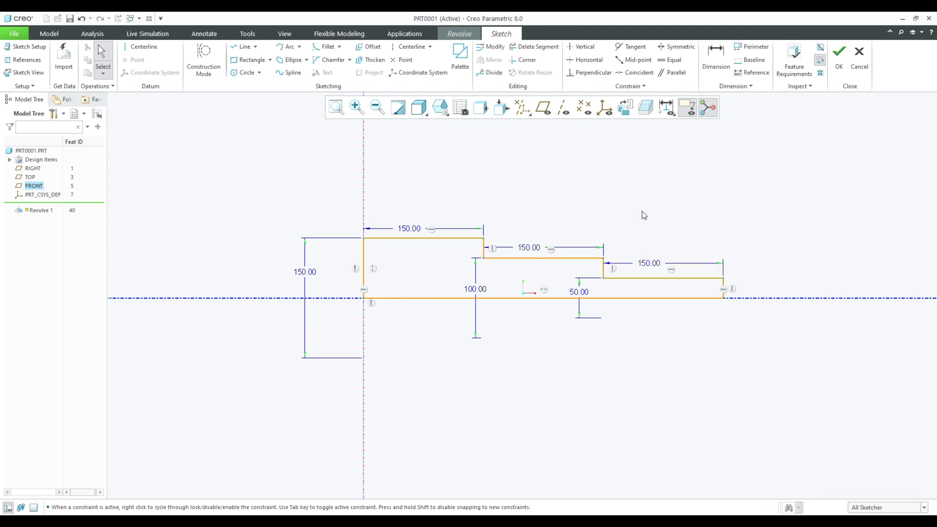
Finish the profile sketch and revolve it 360° as a solid around the horizontal centerline
{"action": "left_click", "coordinate": [848, 68]}
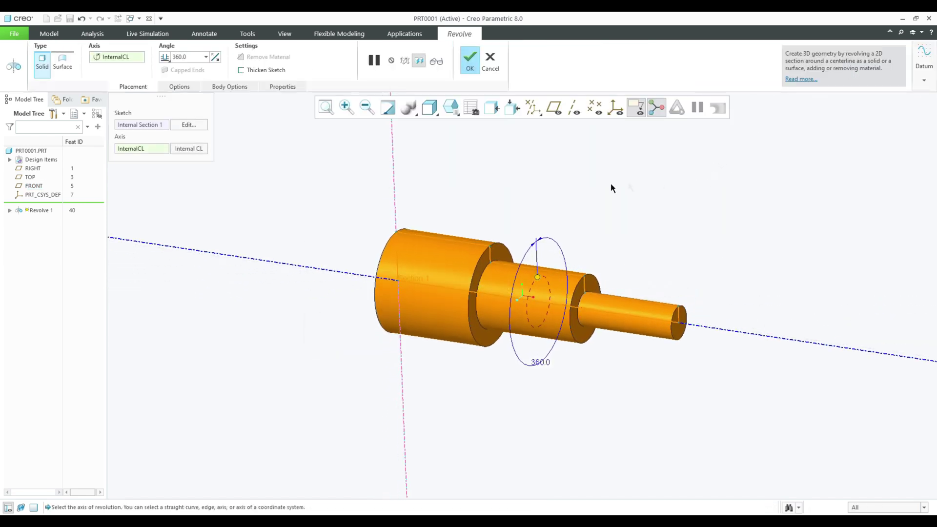
{"action": "middle_click", "coordinate": [600, 190]}
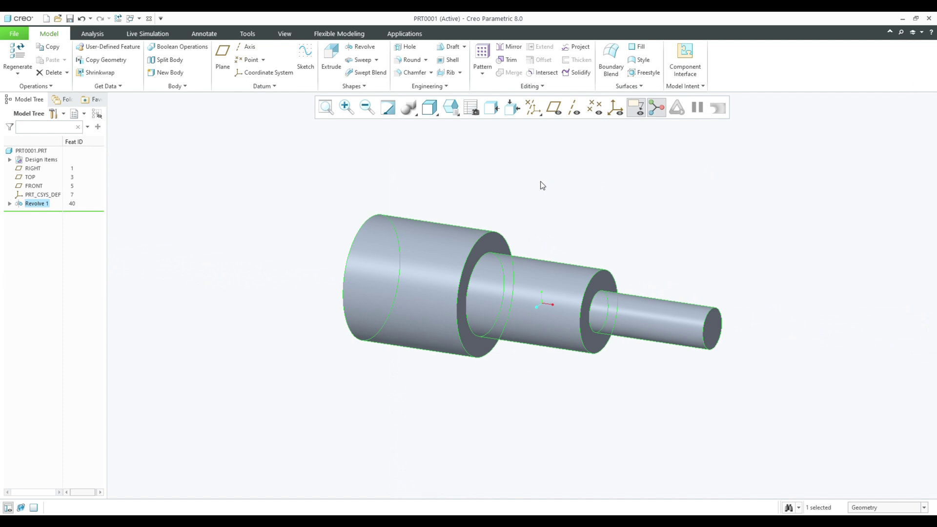
{"action": "middle_click_drag", "start_coordinate": [541, 185], "coordinate": [539, 191]}
{"action": "left_click", "coordinate": [541, 195]}
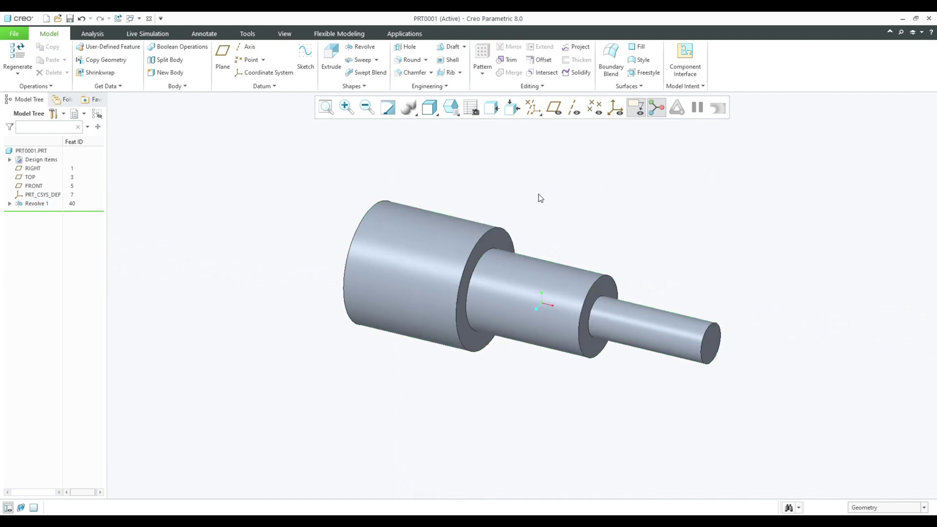
{"action": "left_click", "coordinate": [327, 115]}
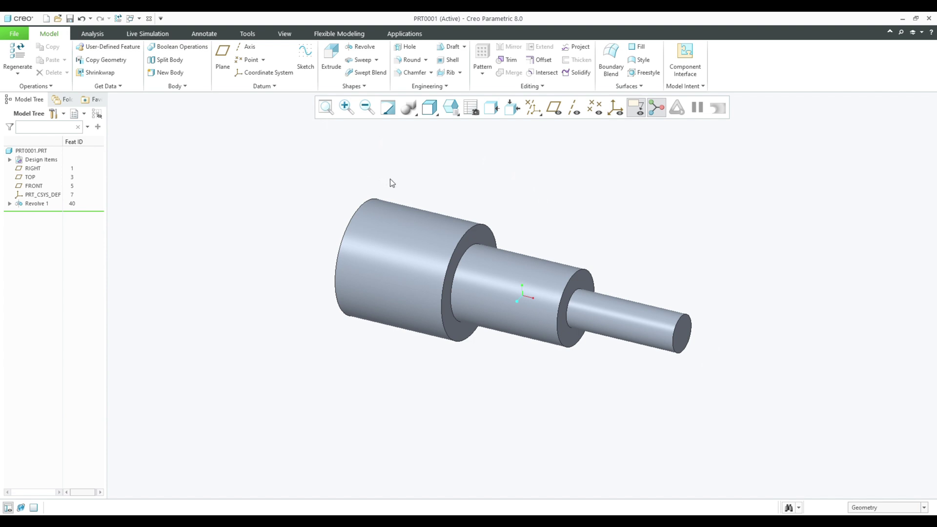
Show the datum planes and start a new sketch on the FRONT plane with RIGHT as the right-facing reference, viewed straight on
{"action": "left_click", "coordinate": [376, 59]}
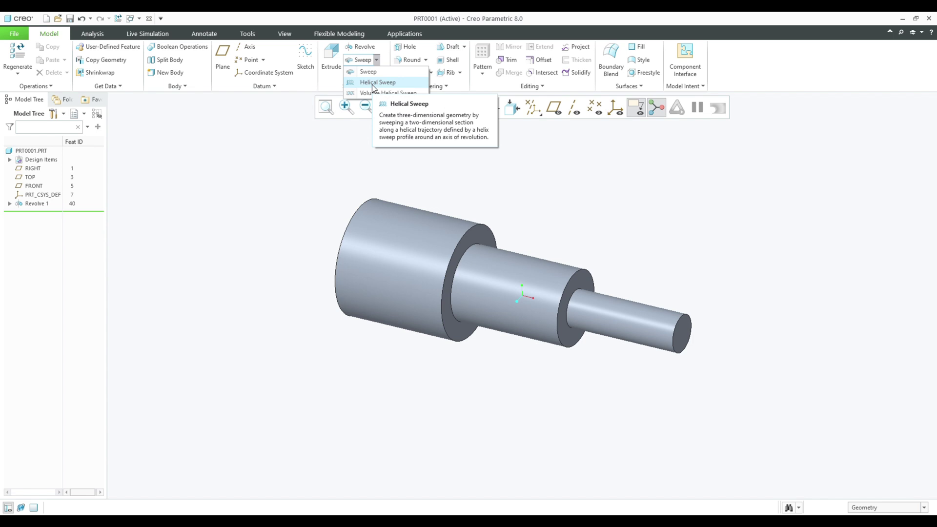
{"action": "left_click", "coordinate": [305, 58]}
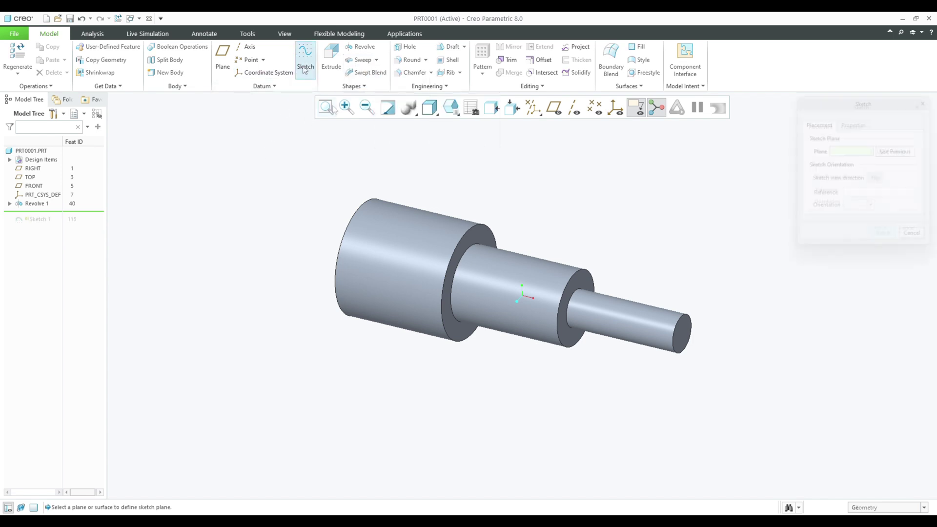
{"action": "left_click", "coordinate": [554, 108]}
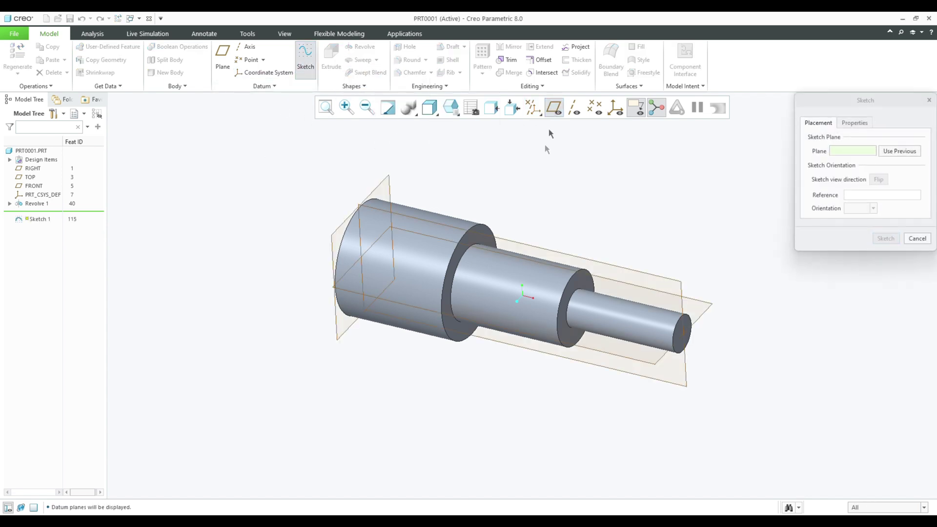
{"action": "left_click", "coordinate": [390, 215]}
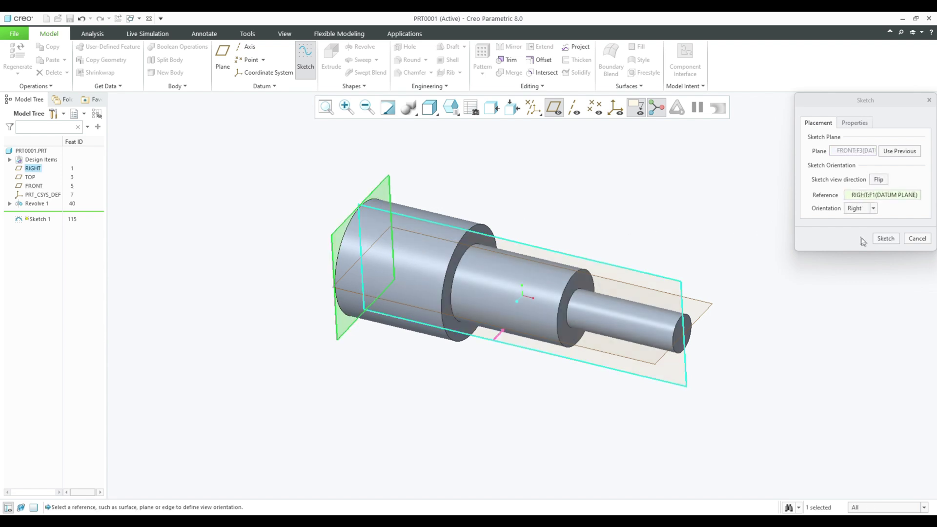
{"action": "left_click", "coordinate": [884, 239]}
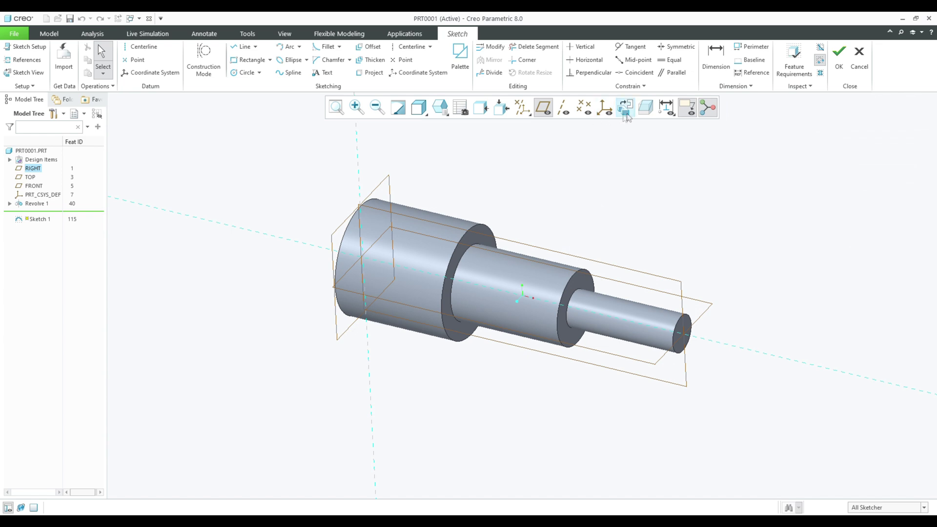
{"action": "left_click", "coordinate": [629, 113]}
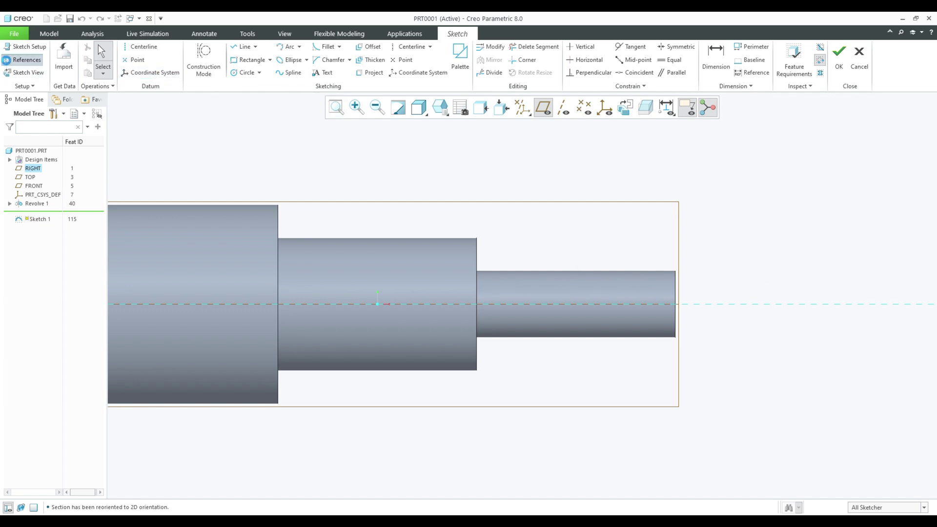
Add the upper silhouette edge of the smallest cylinder as a sketch reference and update the sketch status
{"action": "left_click", "coordinate": [23, 59]}
{"action": "left_click", "coordinate": [546, 271]}
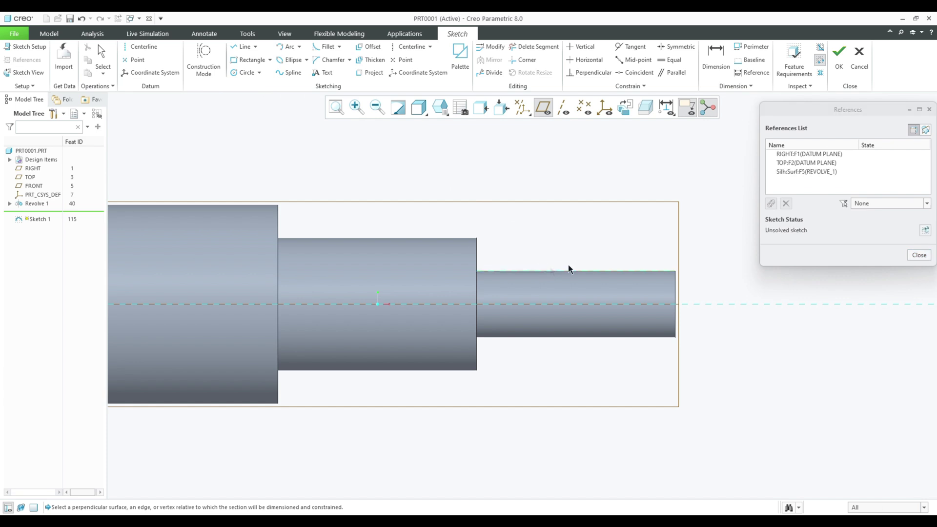
{"action": "left_click", "coordinate": [926, 231]}
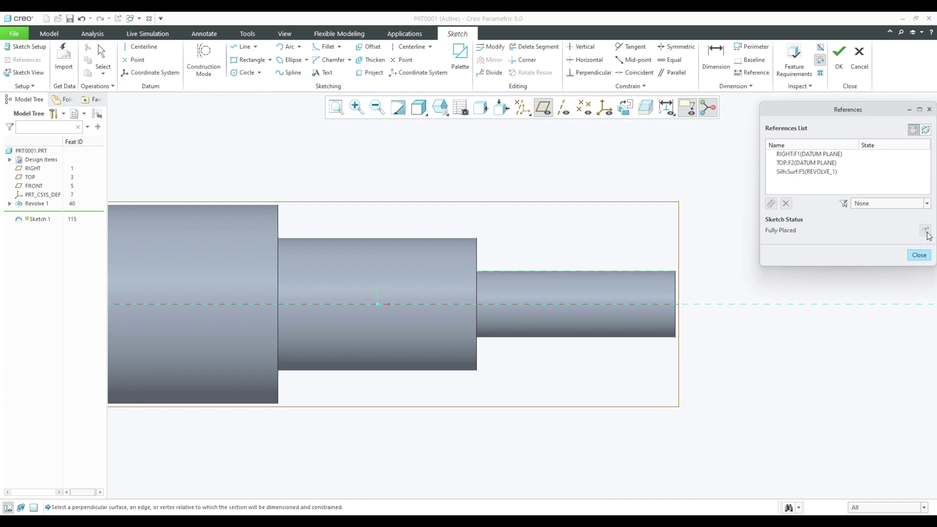
{"action": "left_click", "coordinate": [919, 255]}
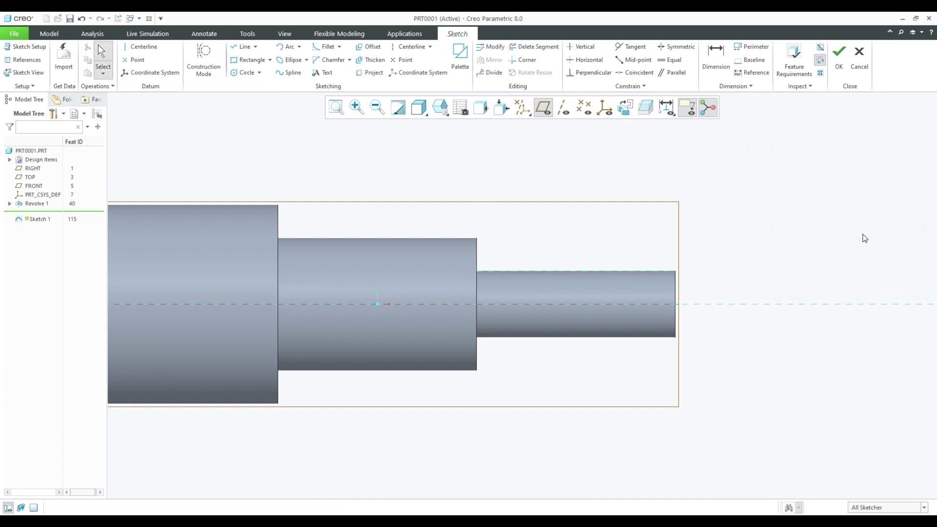
Draw a line along the full upper silhouette edge of the smallest cylinder and finish the sketch
{"action": "left_click", "coordinate": [244, 49]}
{"action": "left_click", "coordinate": [476, 271]}
{"action": "left_click", "coordinate": [675, 271]}
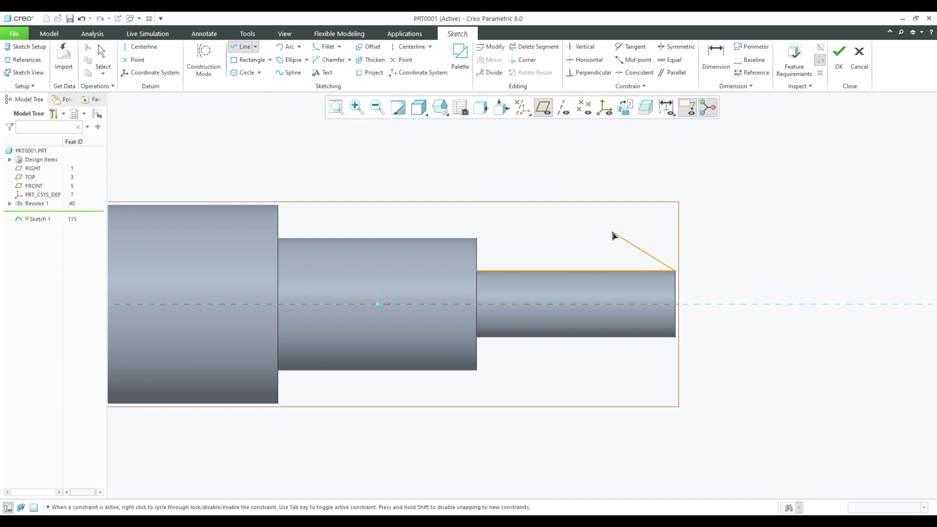
{"action": "middle_click", "coordinate": [614, 237]}
{"action": "middle_click", "coordinate": [613, 236]}
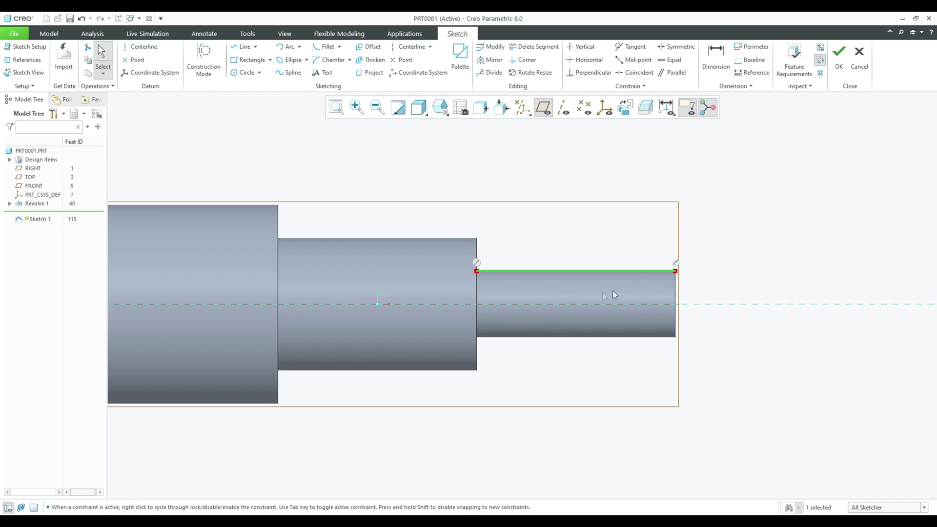
{"action": "left_click", "coordinate": [581, 241]}
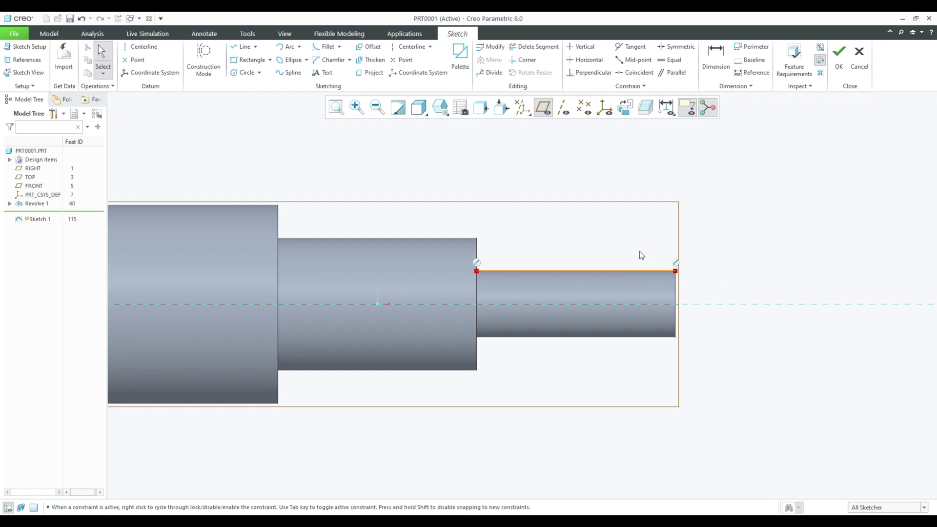
{"action": "key", "text": "ctrl+d"}
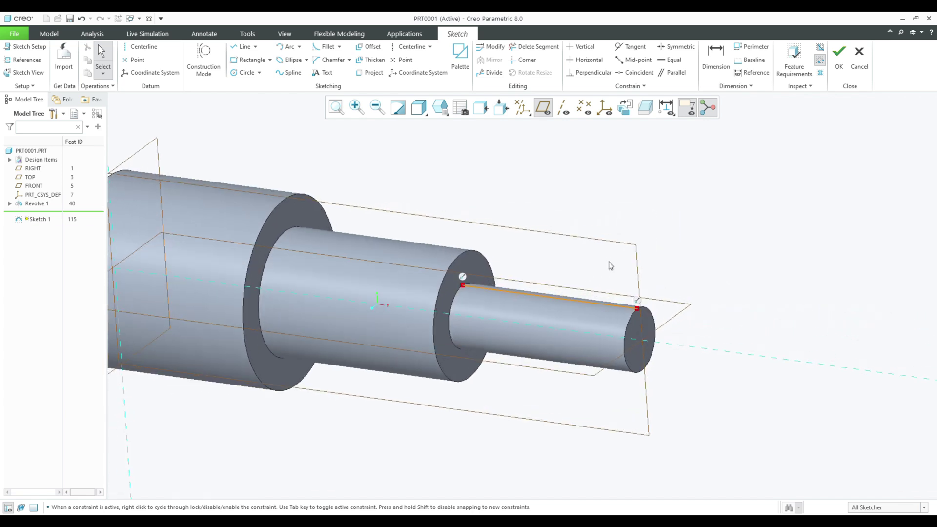
{"action": "left_click", "coordinate": [840, 56]}
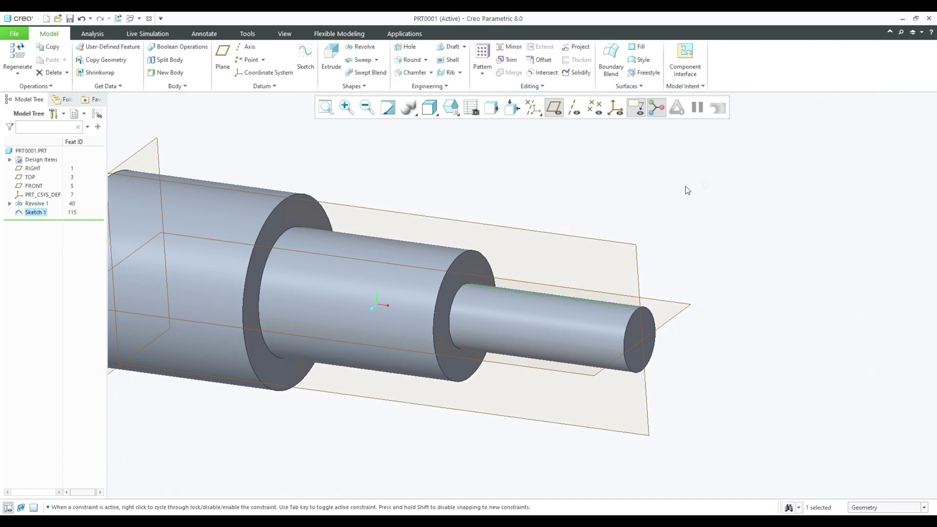
{"action": "key", "text": "ctrl+d"}
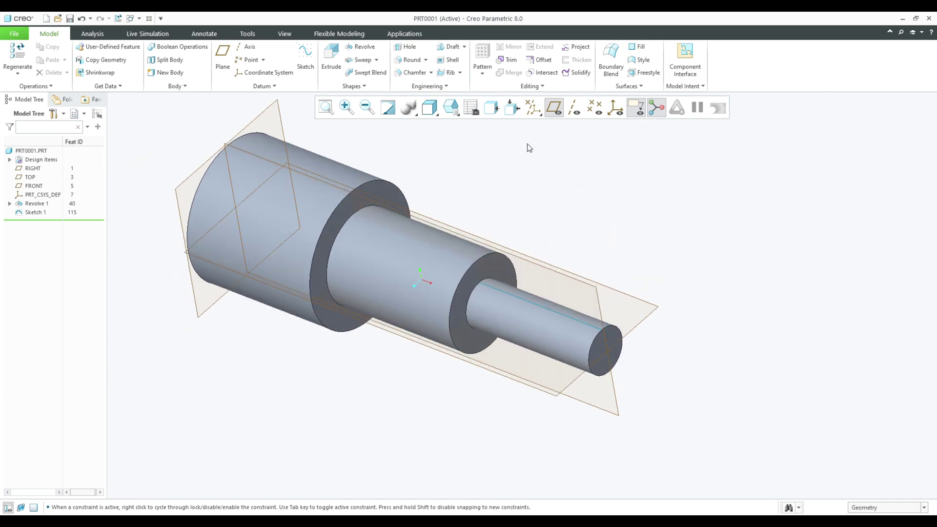
Start a helical sweep using the sketched line as the helix profile and the shaft's displayed center axis as the helix axis
{"action": "left_click", "coordinate": [377, 60]}
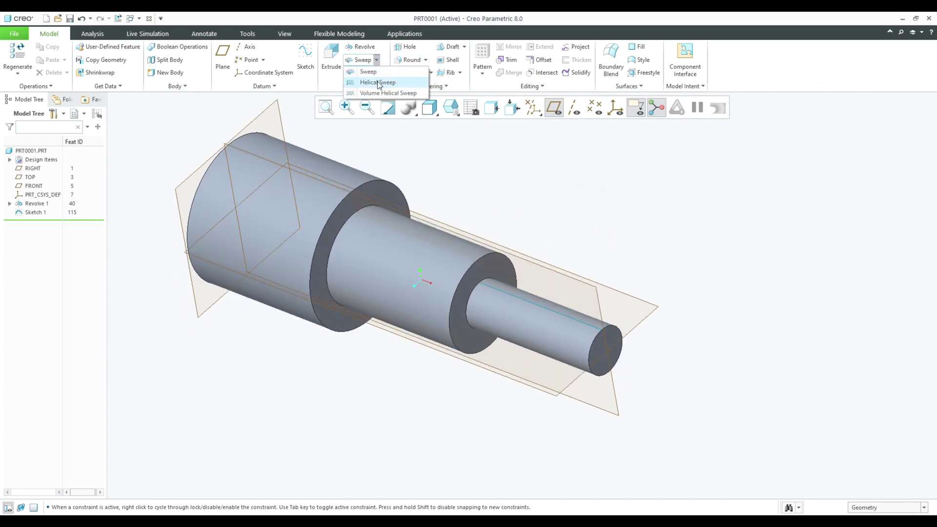
{"action": "left_click", "coordinate": [378, 83]}
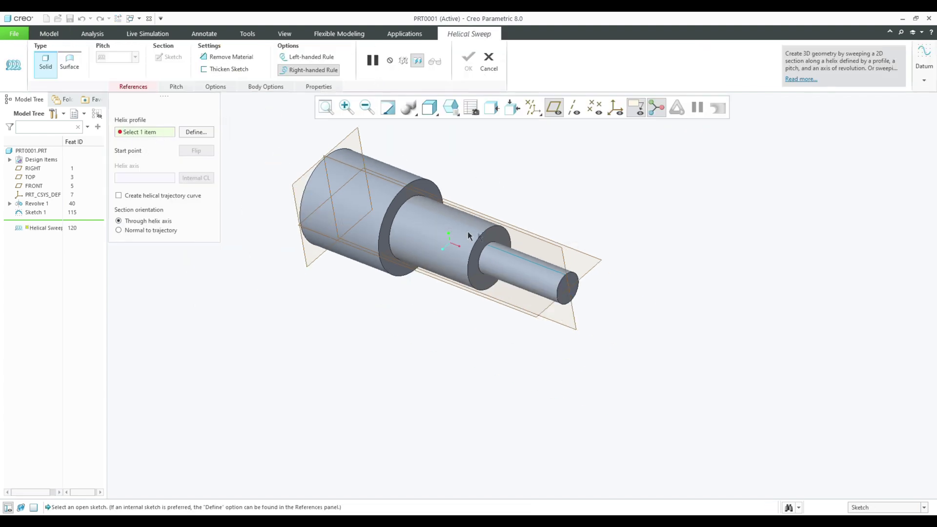
{"action": "left_click", "coordinate": [513, 253]}
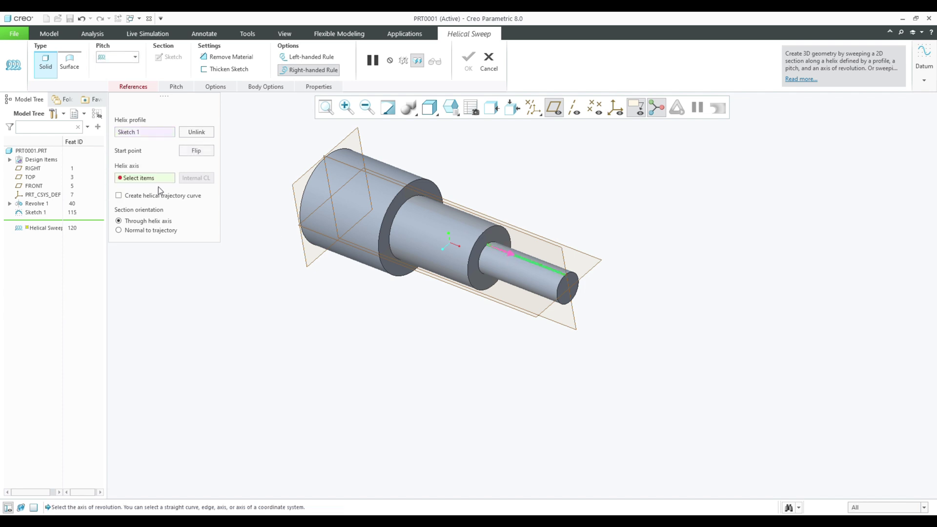
{"action": "left_click", "coordinate": [573, 107]}
{"action": "left_click", "coordinate": [519, 272]}
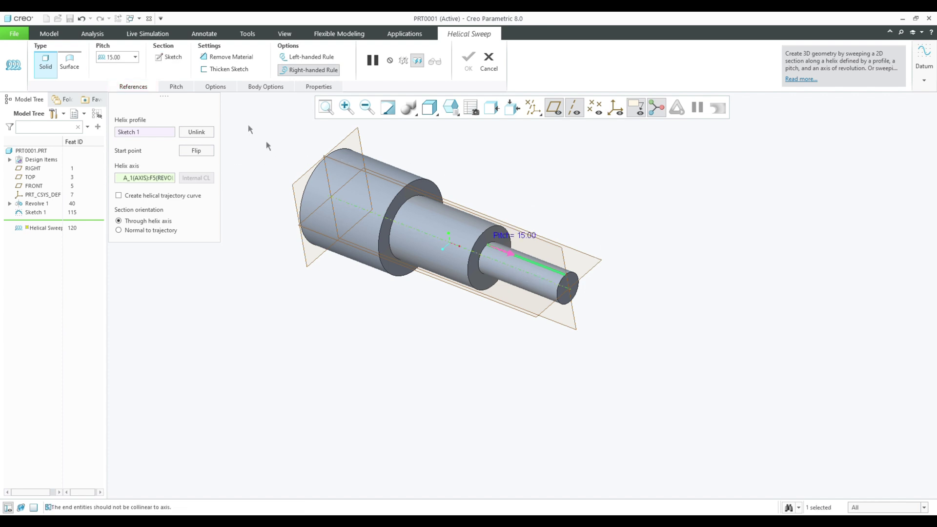
Sketch a closed triangular section about 4 mm wide and 1.7 mm deep into the smallest cylinder, starting at the shoulder corner
{"action": "left_click", "coordinate": [158, 60]}
{"action": "left_click", "coordinate": [625, 108]}
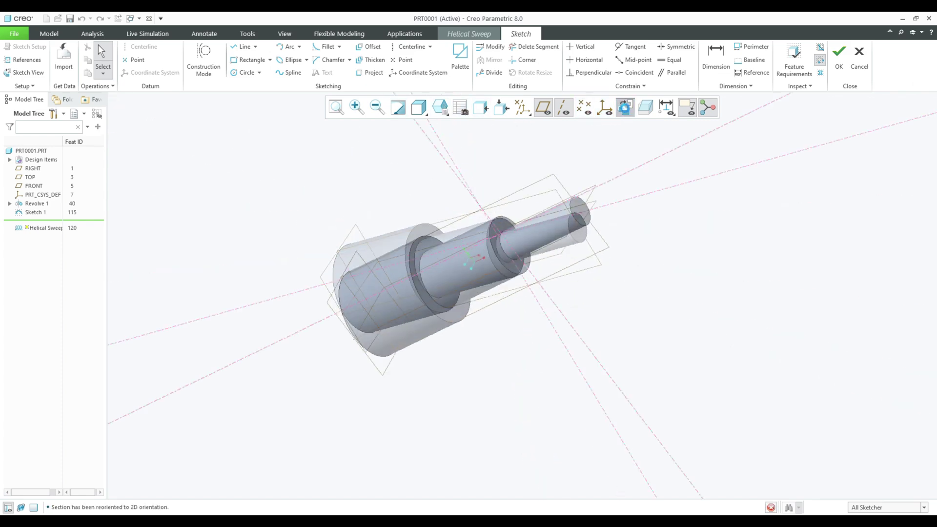
{"action": "scroll", "coordinate": [553, 245], "scroll_direction": "up", "scroll_amount": 6}
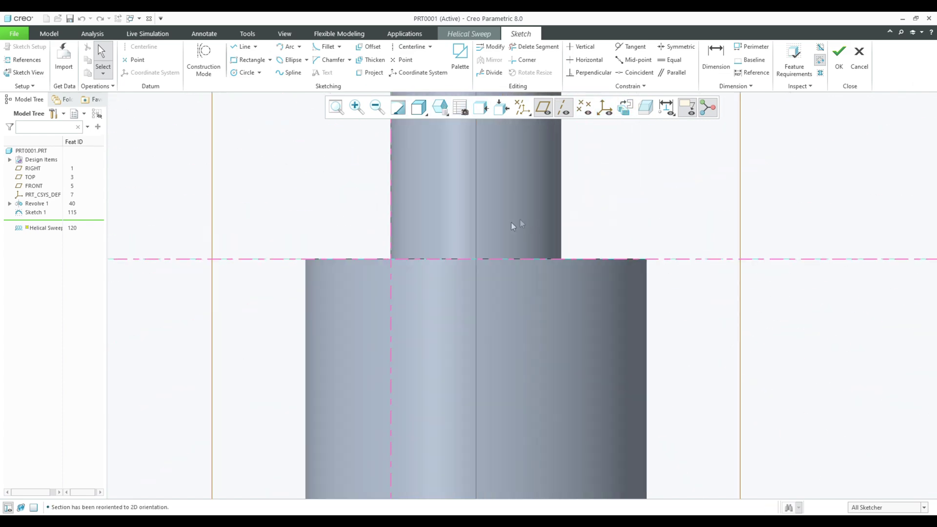
{"action": "left_click", "coordinate": [242, 47]}
{"action": "scroll", "coordinate": [408, 257], "scroll_direction": "up", "scroll_amount": 5}
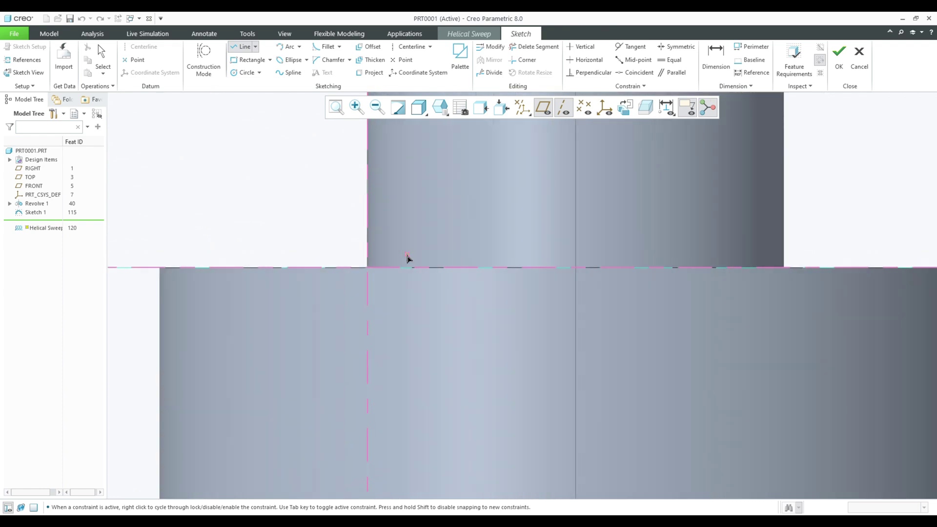
{"action": "left_click", "coordinate": [367, 235]}
{"action": "scroll", "coordinate": [388, 250], "scroll_direction": "up", "scroll_amount": 4}
{"action": "left_click", "coordinate": [371, 255]}
{"action": "left_click", "coordinate": [337, 293]}
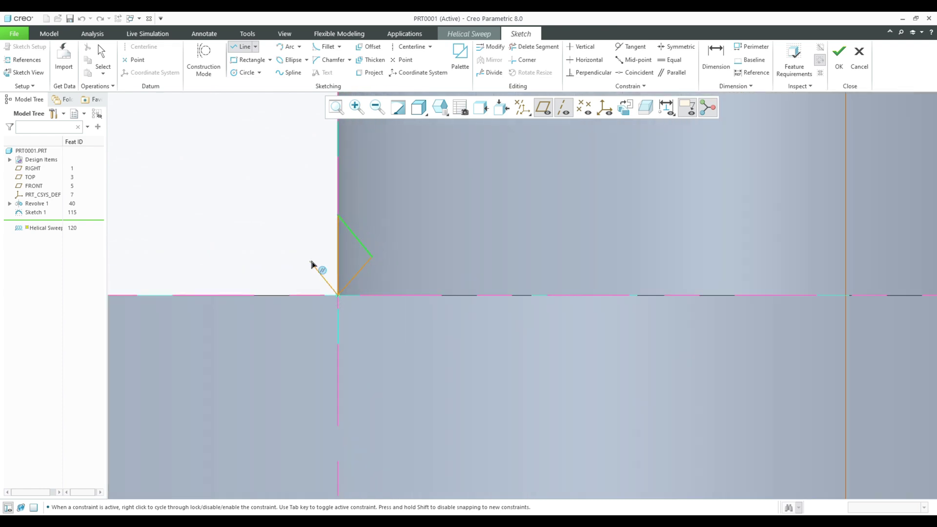
{"action": "middle_click", "coordinate": [312, 265]}
{"action": "left_click", "coordinate": [312, 265]}
Set the triangle's side along the shaft surface to 2 mm and its depth to 1 mm
{"action": "left_click_drag", "start_coordinate": [330, 265], "coordinate": [305, 256]}
{"action": "double_click", "coordinate": [305, 256]}
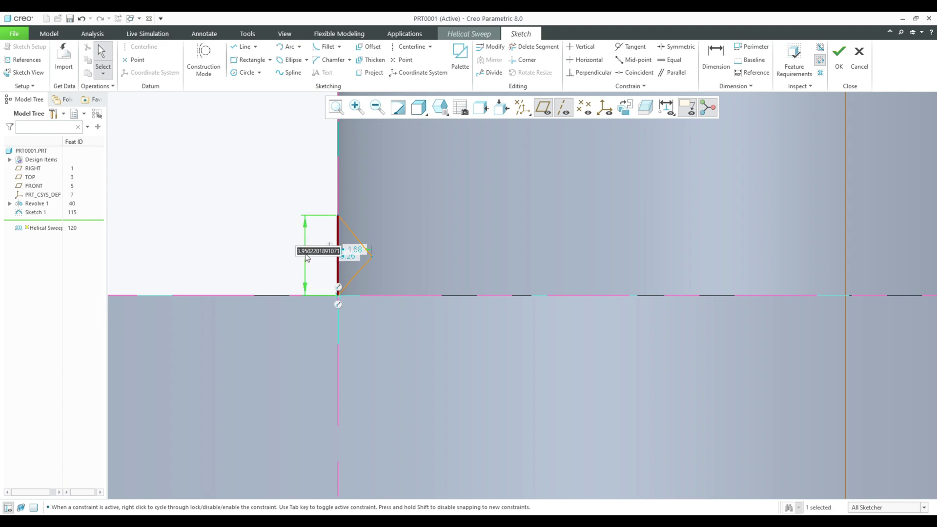
{"action": "type", "text": "2"}
{"action": "key", "text": "Return"}
{"action": "left_click_drag", "start_coordinate": [356, 289], "coordinate": [373, 231]}
{"action": "double_click", "coordinate": [373, 231]}
{"action": "type", "text": "2"}
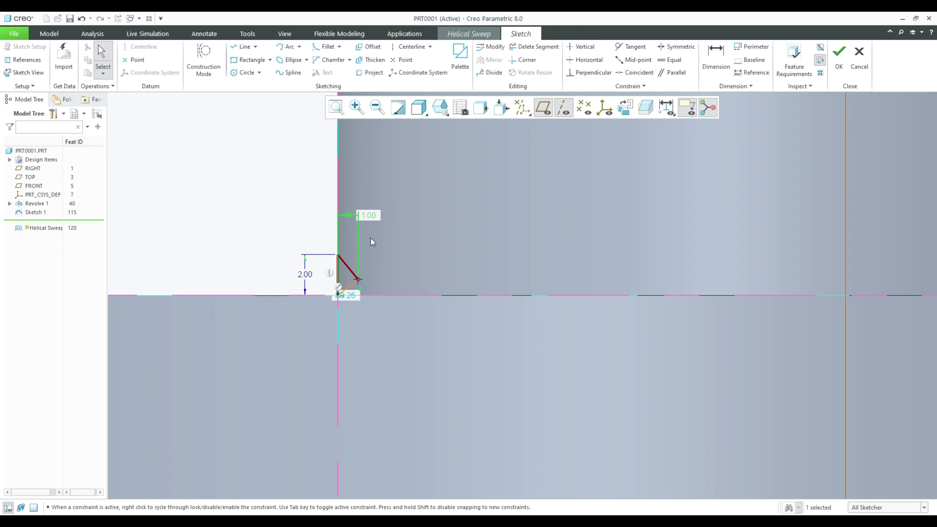
{"action": "key", "text": "Return"}
Set the triangle's angle to 45° and finish the sweep section
{"action": "left_click_drag", "start_coordinate": [341, 309], "coordinate": [332, 264]}
{"action": "double_click", "coordinate": [333, 262]}
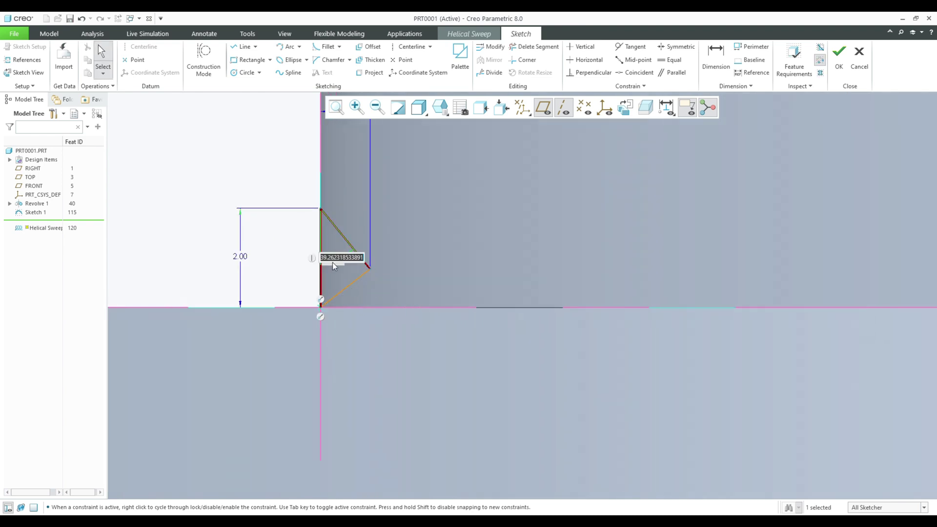
{"action": "type", "text": "45"}
{"action": "key", "text": "Return"}
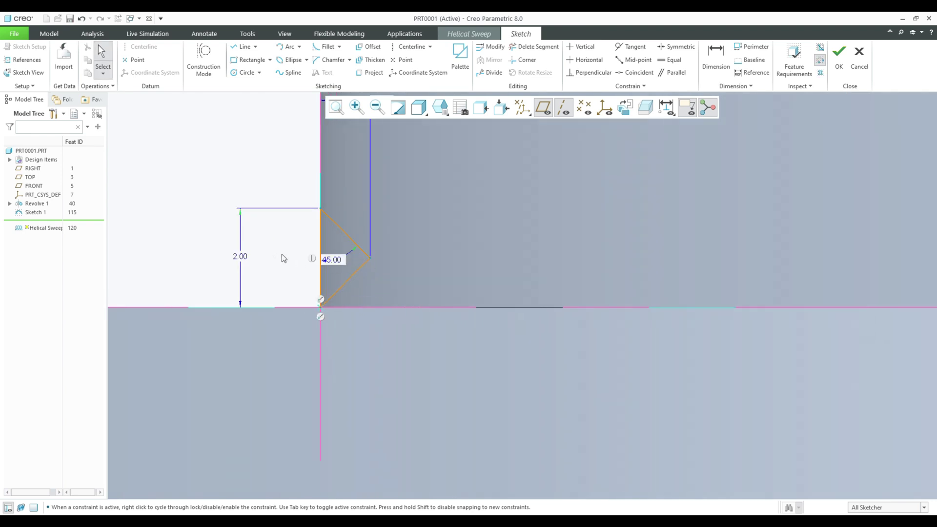
{"action": "scroll", "coordinate": [282, 254], "scroll_direction": "down", "scroll_amount": 3}
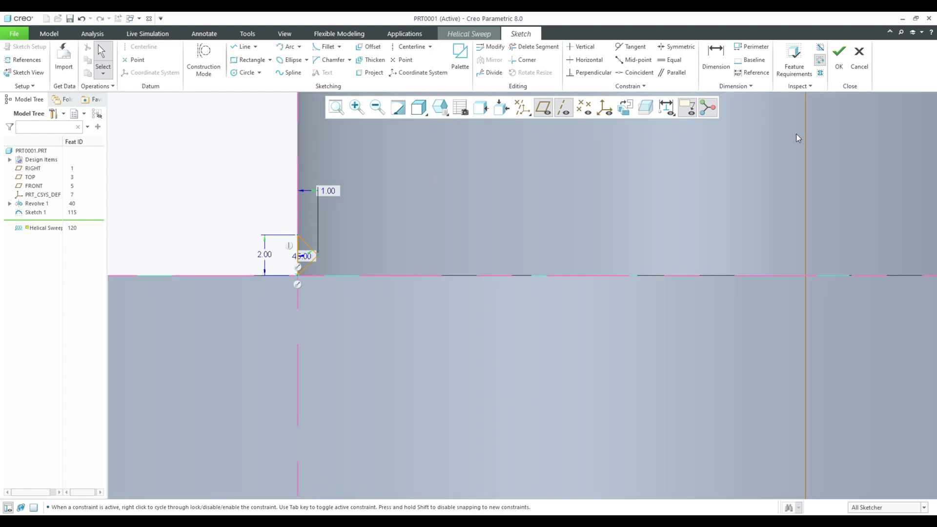
{"action": "left_click", "coordinate": [839, 59]}
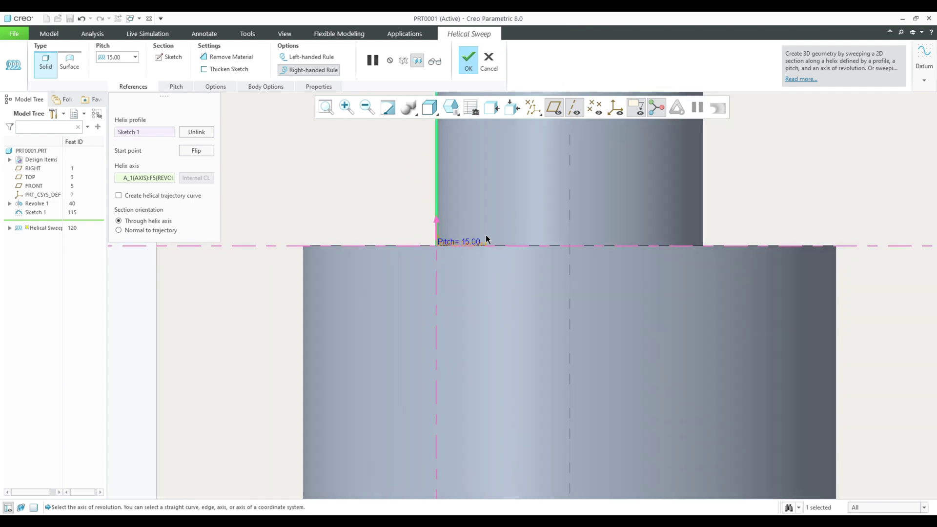
Make the helical sweep remove material and inspect the groove preview along the smallest cylinder
{"action": "left_click", "coordinate": [227, 59]}
{"action": "scroll", "coordinate": [396, 201], "scroll_direction": "down", "scroll_amount": 5}
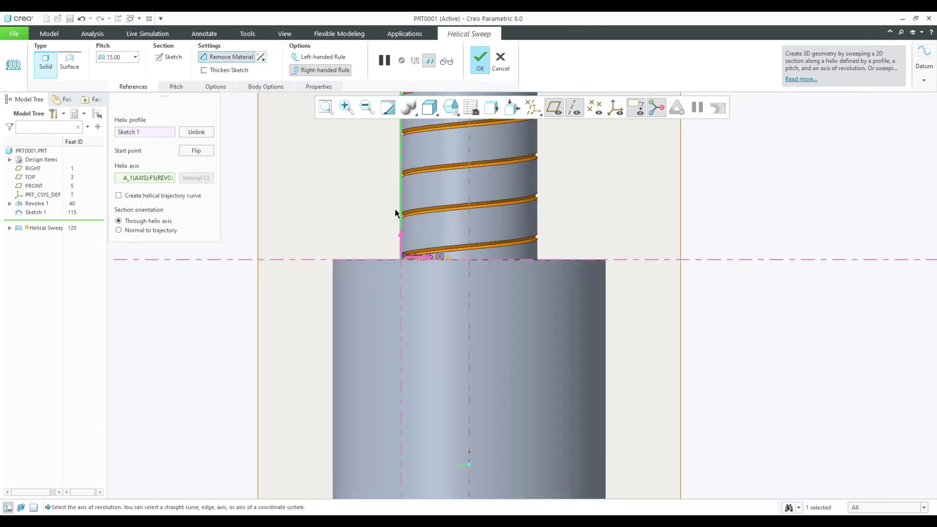
{"action": "scroll", "coordinate": [423, 271], "scroll_direction": "up", "scroll_amount": 3}
{"action": "scroll", "coordinate": [436, 142], "scroll_direction": "down", "scroll_amount": 2}
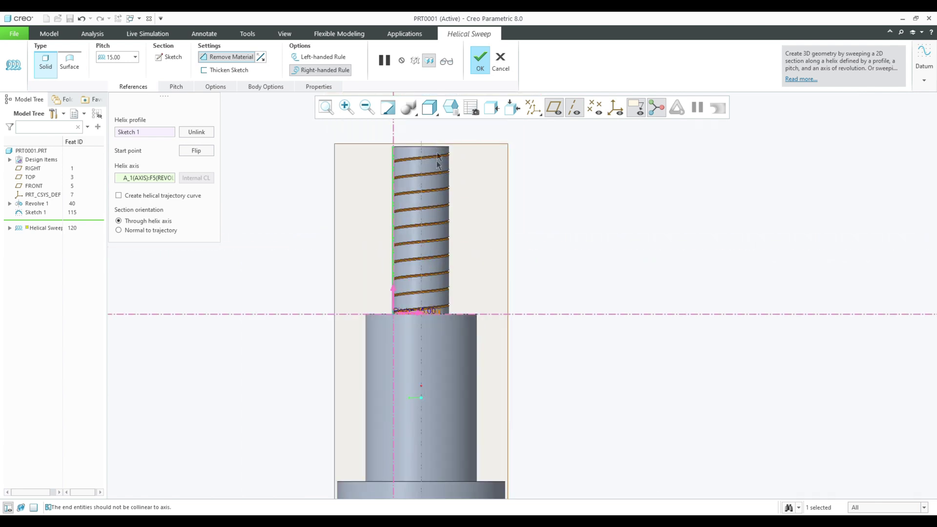
{"action": "scroll", "coordinate": [436, 161], "scroll_direction": "down", "scroll_amount": 2}
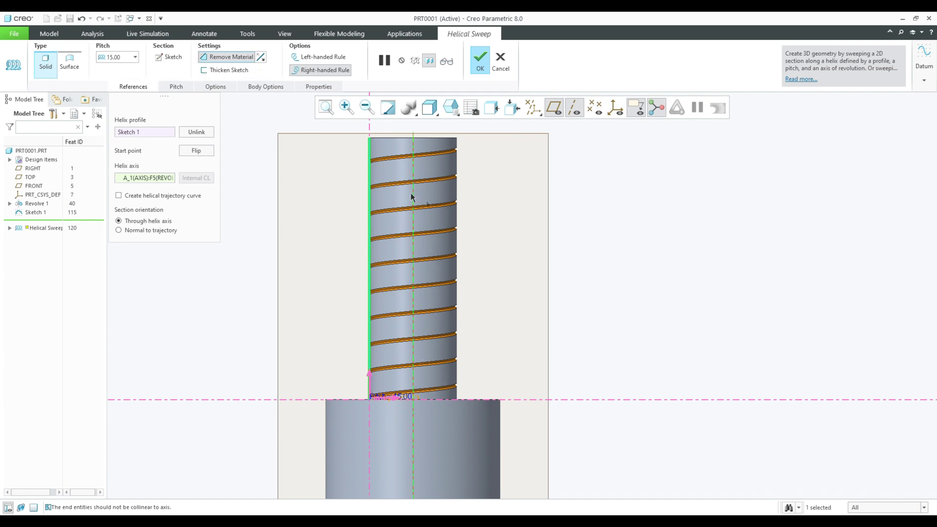
{"action": "middle_click_drag", "start_coordinate": [393, 244], "coordinate": [425, 287]}
Set the helix pitch to 150 mm, check the single-turn preview and complete the helical cut
{"action": "double_click", "coordinate": [130, 55]}
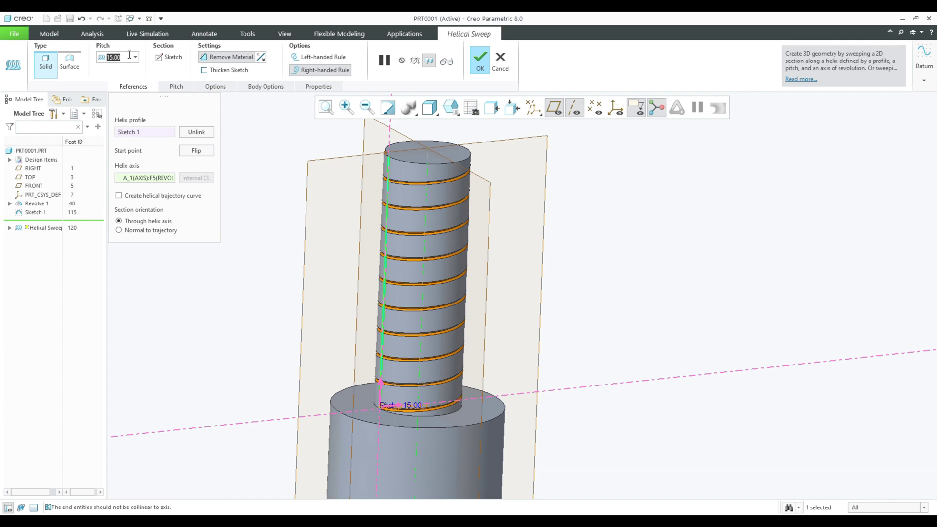
{"action": "type", "text": "15"}
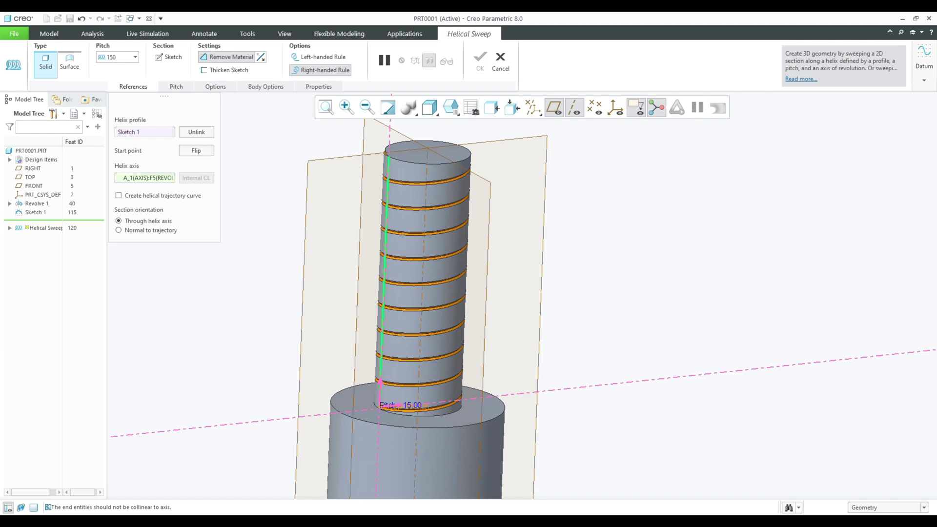
{"action": "type", "text": "0"}
{"action": "key", "text": "Return"}
{"action": "middle_click_drag", "start_coordinate": [315, 181], "coordinate": [334, 194]}
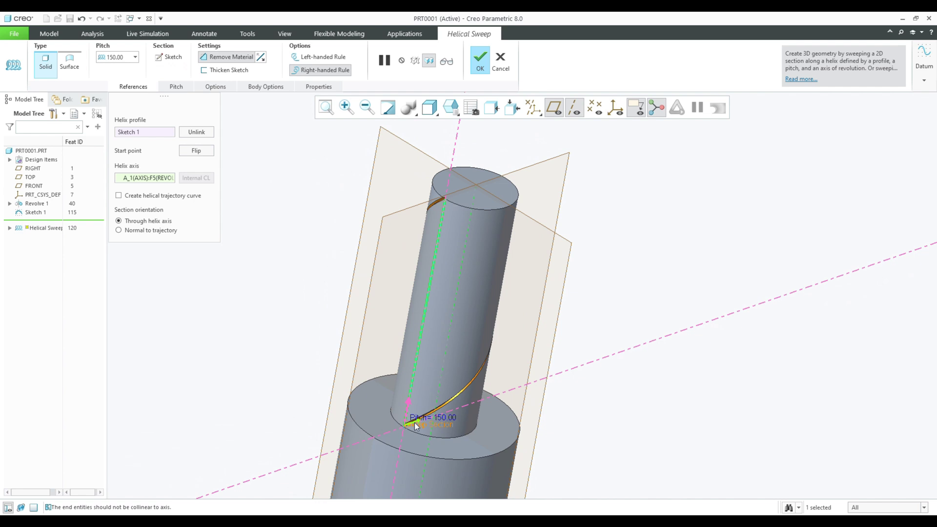
{"action": "scroll", "coordinate": [405, 426], "scroll_direction": "down", "scroll_amount": 2}
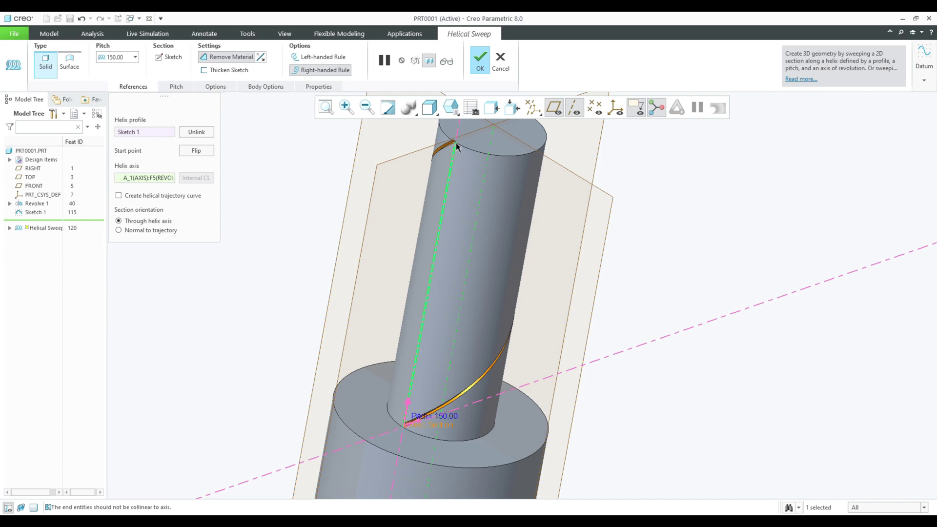
{"action": "middle_click_drag", "start_coordinate": [364, 231], "coordinate": [550, 351]}
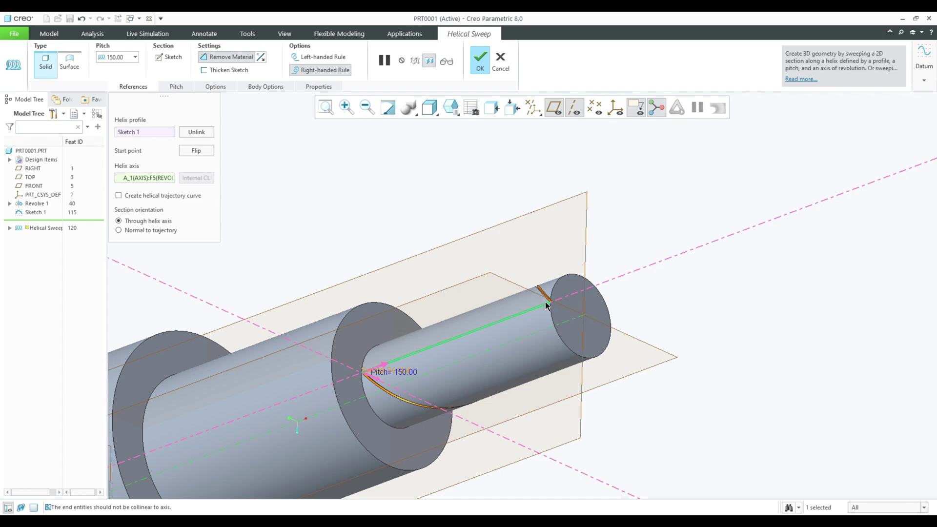
{"action": "middle_click_drag", "start_coordinate": [565, 314], "coordinate": [534, 305]}
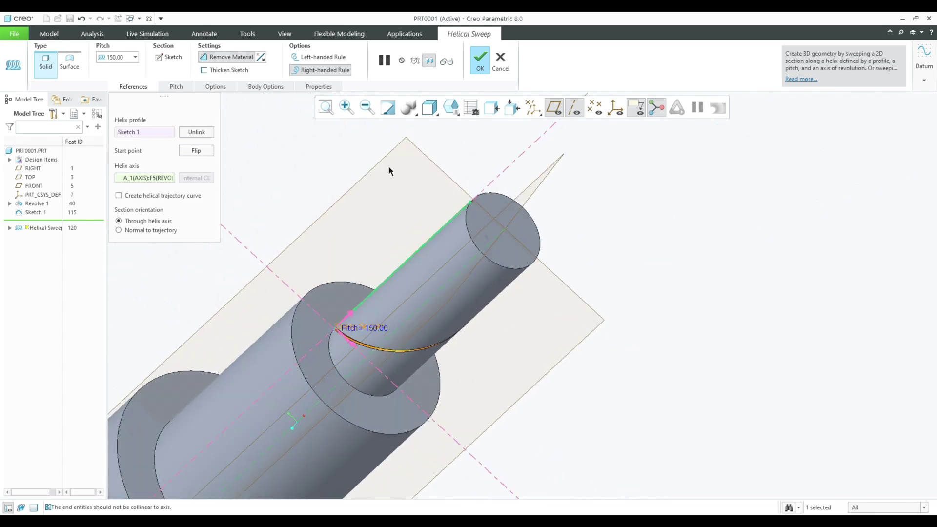
{"action": "left_click", "coordinate": [477, 72]}
Start an axis pattern of the helical groove, using the shaft's centre axis as the pattern centre
{"action": "scroll", "coordinate": [394, 181], "scroll_direction": "down", "scroll_amount": 5}
{"action": "middle_click_drag", "start_coordinate": [395, 180], "coordinate": [457, 251]}
{"action": "middle_click_drag", "start_coordinate": [508, 218], "coordinate": [487, 187]}
{"action": "left_click", "coordinate": [451, 108]}
{"action": "left_click", "coordinate": [446, 120]}
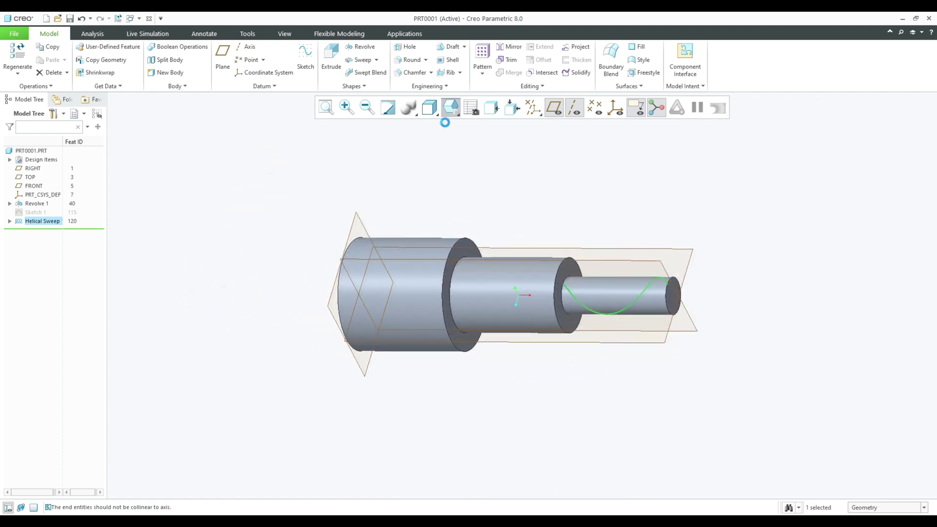
{"action": "left_click", "coordinate": [482, 56]}
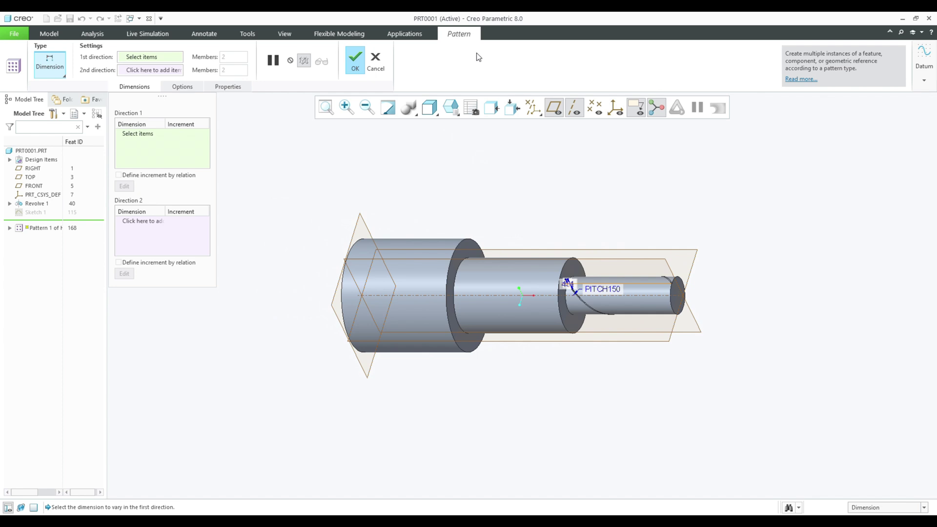
{"action": "left_click", "coordinate": [46, 71]}
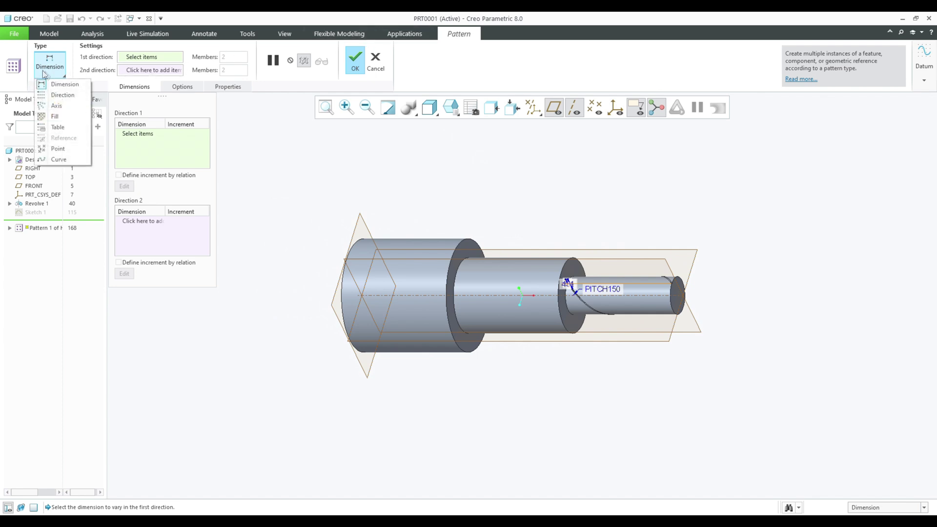
{"action": "left_click", "coordinate": [54, 106]}
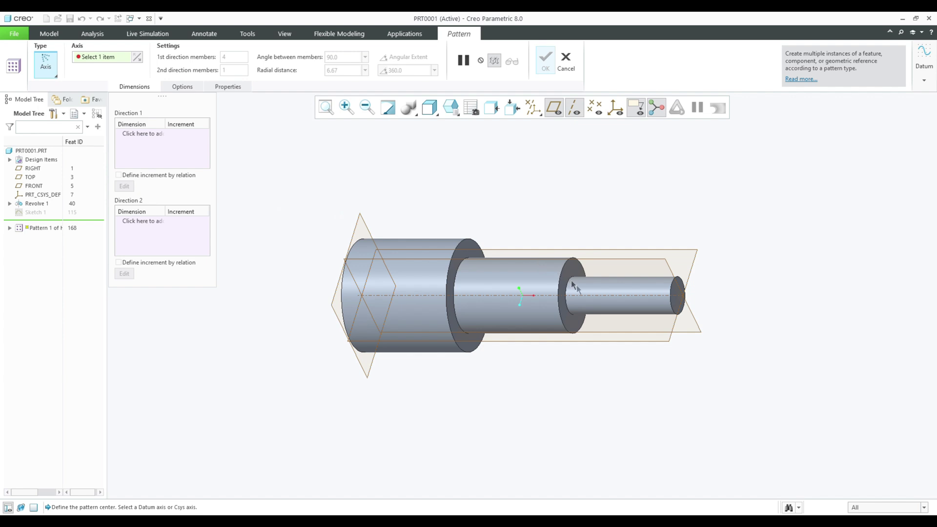
{"action": "left_click", "coordinate": [589, 294]}
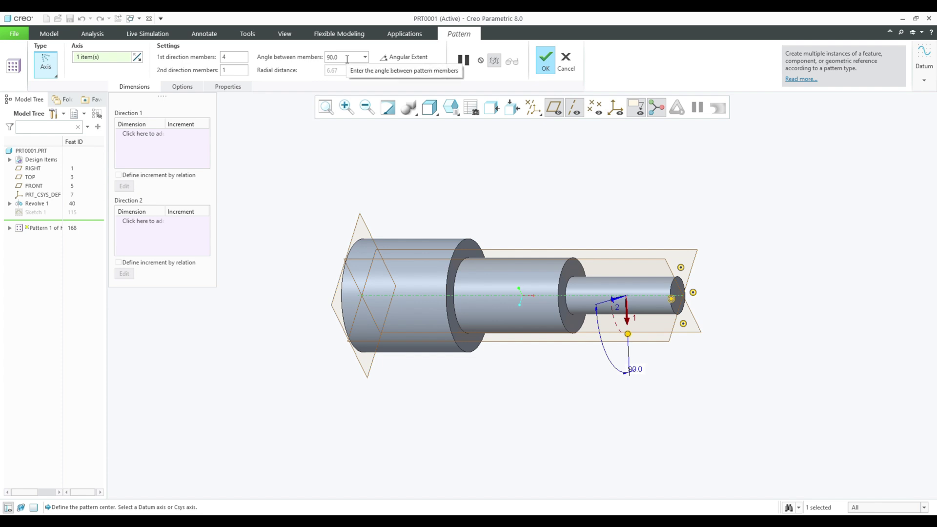
Distribute 25 groove members over a 360° angular extent and complete the pattern
{"action": "left_click", "coordinate": [394, 59]}
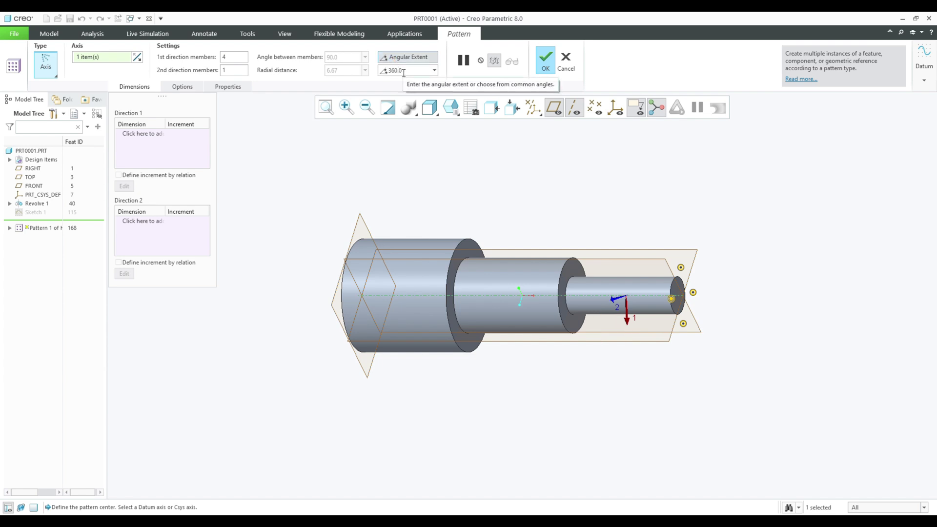
{"action": "double_click", "coordinate": [228, 56]}
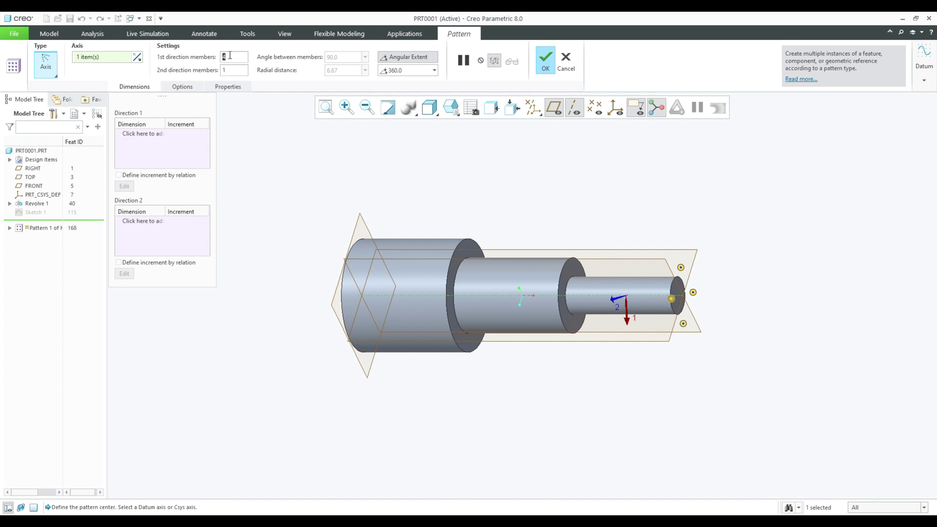
{"action": "type", "text": "2"}
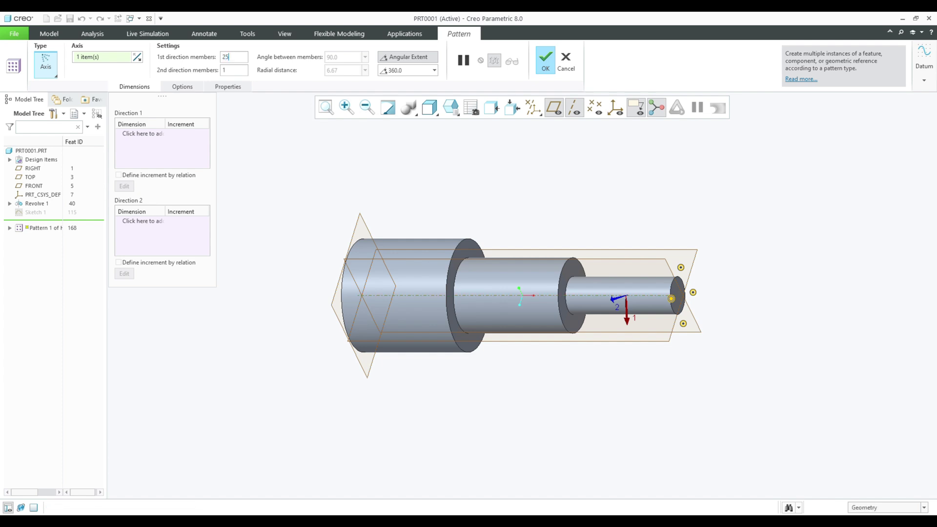
{"action": "type", "text": "5"}
{"action": "key", "text": "Return"}
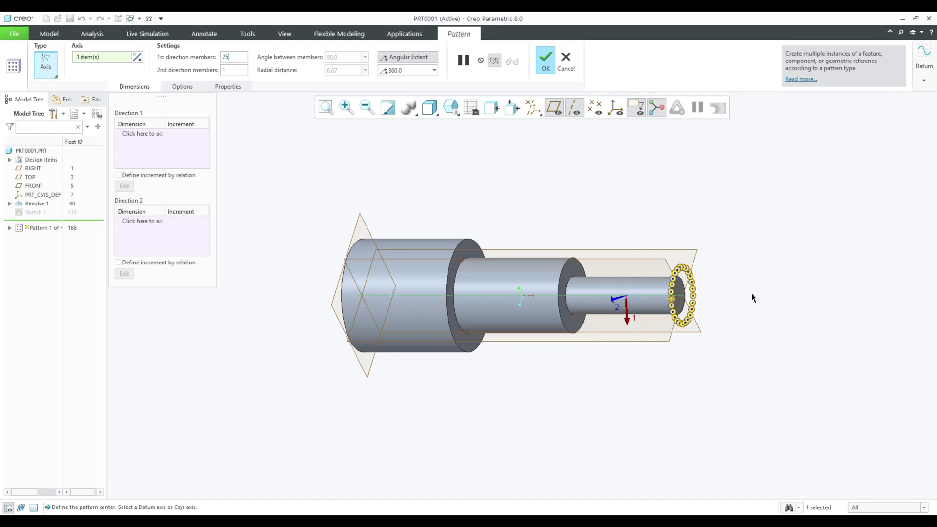
{"action": "scroll", "coordinate": [751, 293], "scroll_direction": "up", "scroll_amount": 3}
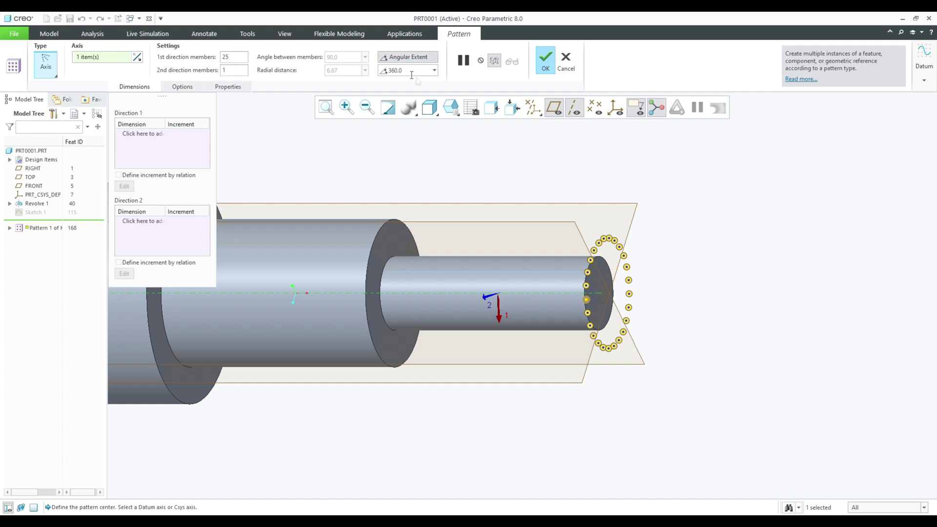
{"action": "left_click", "coordinate": [546, 60]}
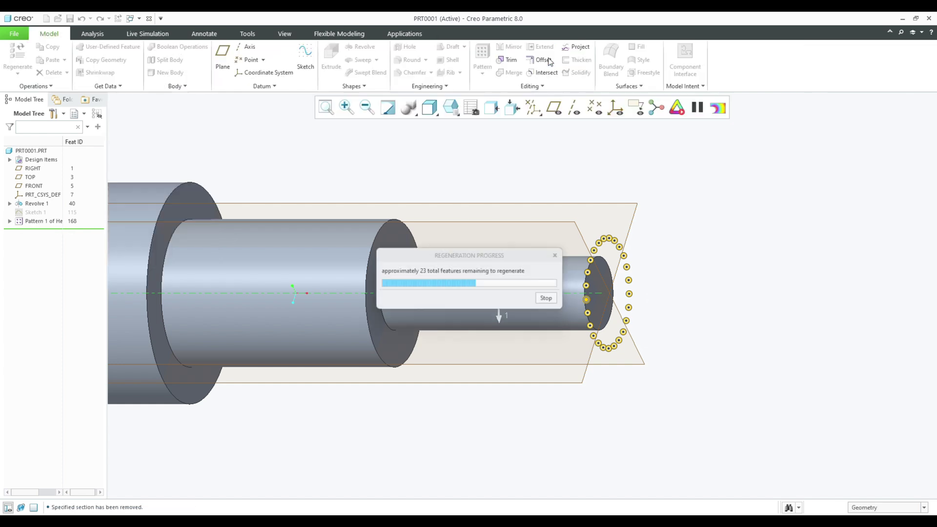
Examine the patterned grooves on the smallest shaft section from the side and at its end face
{"action": "left_click", "coordinate": [450, 109]}
{"action": "left_click", "coordinate": [472, 158]}
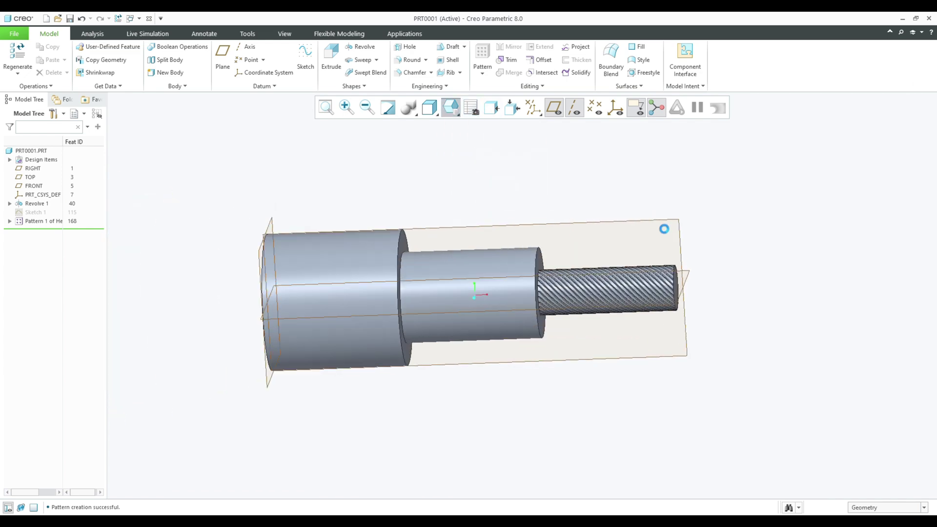
{"action": "scroll", "coordinate": [756, 298], "scroll_direction": "up", "scroll_amount": 3}
{"action": "middle_click_drag", "start_coordinate": [517, 274], "coordinate": [338, 218]}
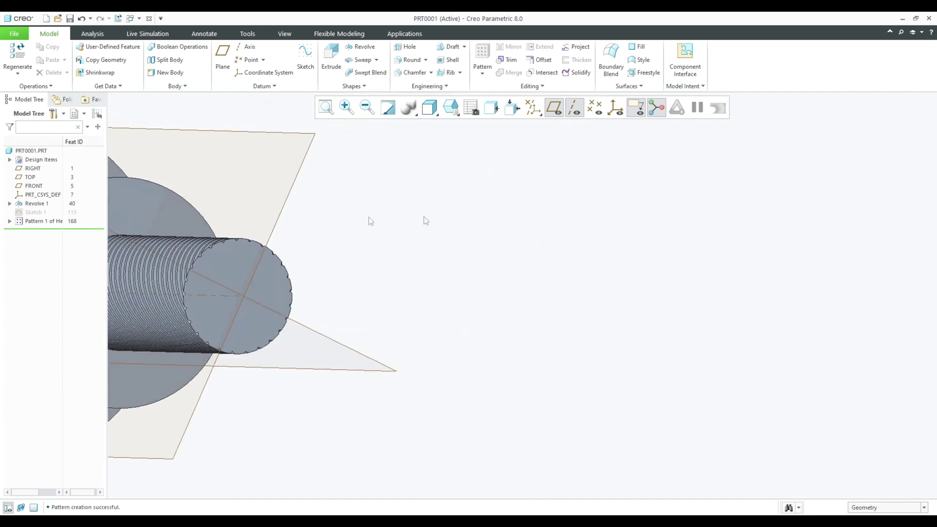
{"action": "scroll", "coordinate": [544, 223], "scroll_direction": "down", "scroll_amount": 2}
{"action": "scroll", "coordinate": [370, 249], "scroll_direction": "down", "scroll_amount": 1}
{"action": "middle_click_drag", "start_coordinate": [371, 248], "coordinate": [389, 269]}
{"action": "scroll", "coordinate": [500, 231], "scroll_direction": "down", "scroll_amount": 1}
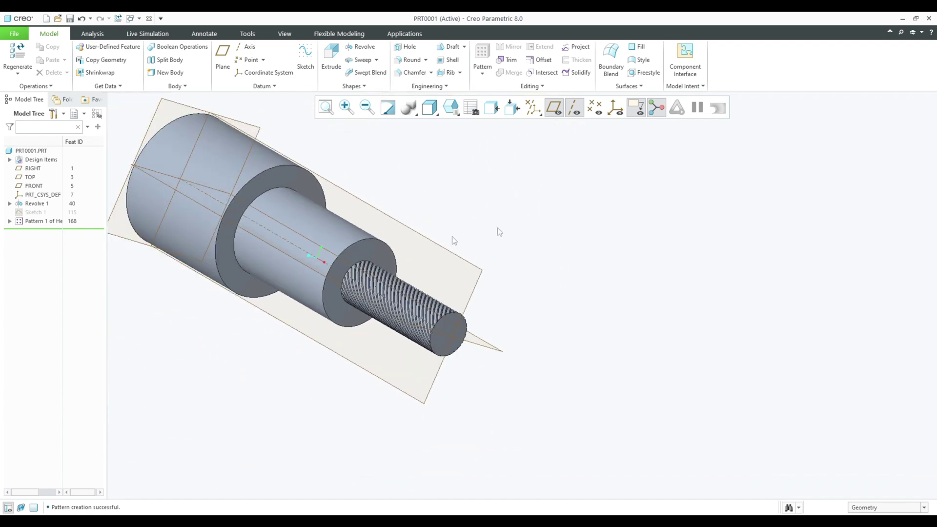
Edit the groove pattern to have 30 members around the axis and complete the change
{"action": "left_click", "coordinate": [43, 221]}
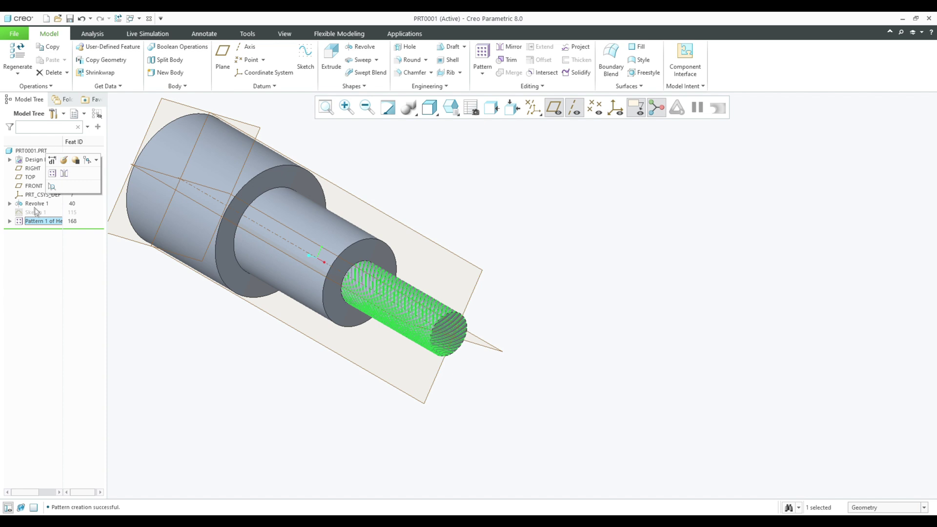
{"action": "left_click", "coordinate": [64, 161]}
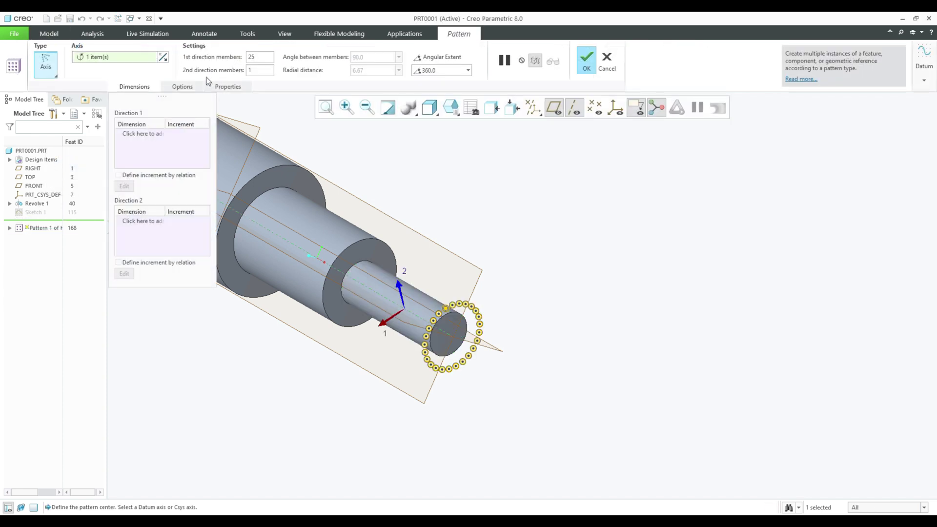
{"action": "left_click_drag", "start_coordinate": [260, 56], "coordinate": [231, 56]}
{"action": "type", "text": "30"}
{"action": "key", "text": "Return"}
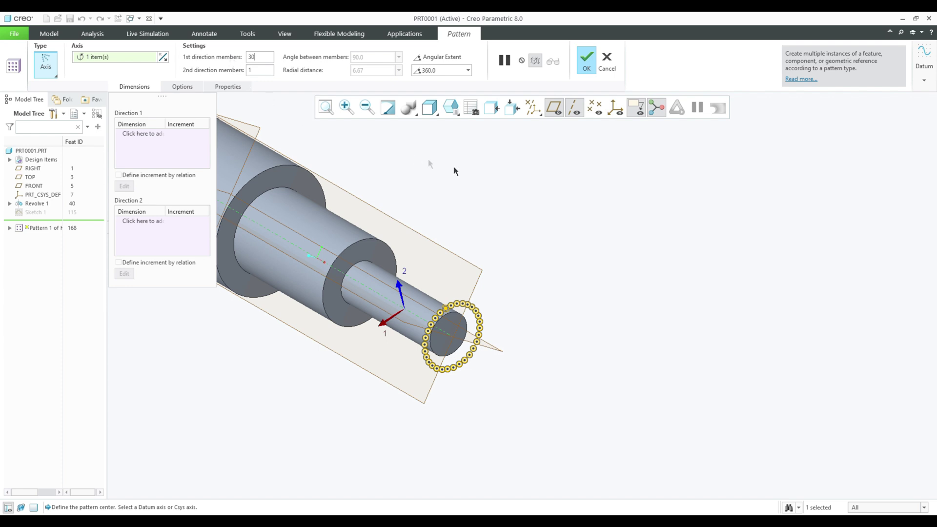
{"action": "left_click", "coordinate": [586, 59]}
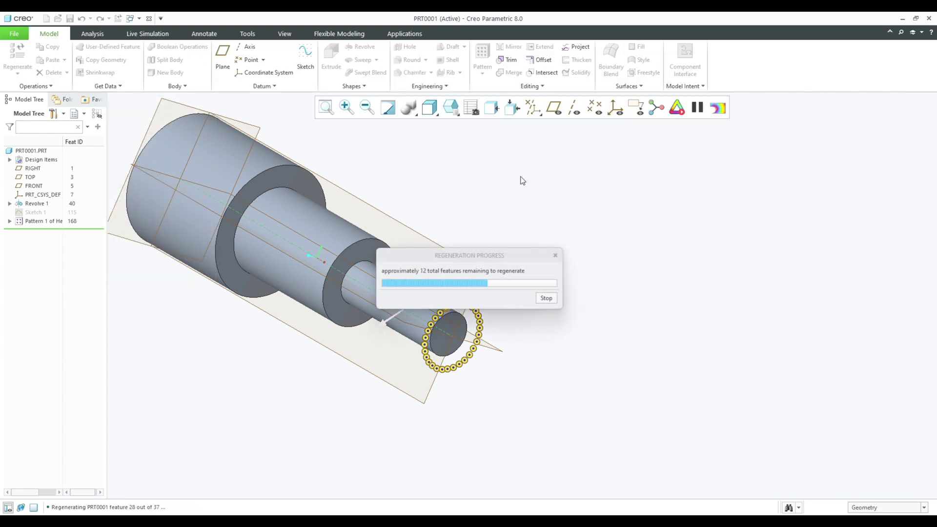
Mirror the groove pattern about the TOP datum plane to form a crossed diamond knurl
{"action": "scroll", "coordinate": [439, 308], "scroll_direction": "down", "scroll_amount": 5}
{"action": "scroll", "coordinate": [436, 306], "scroll_direction": "up", "scroll_amount": 10}
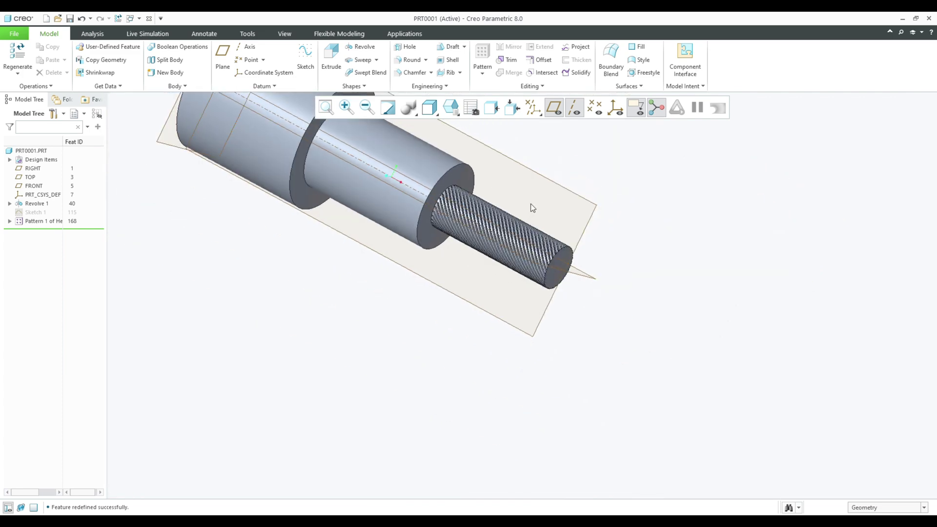
{"action": "left_click", "coordinate": [450, 107]}
{"action": "left_click", "coordinate": [445, 121]}
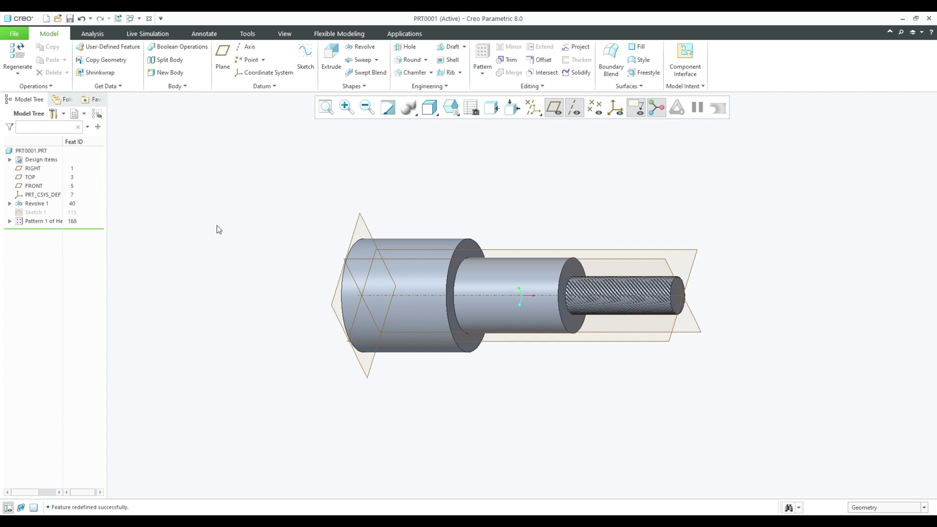
{"action": "left_click", "coordinate": [48, 221]}
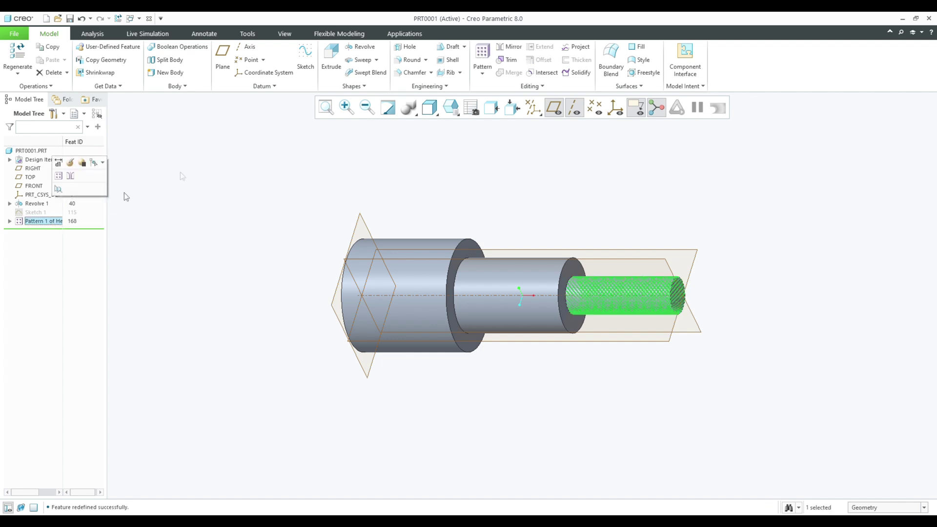
{"action": "left_click", "coordinate": [500, 47]}
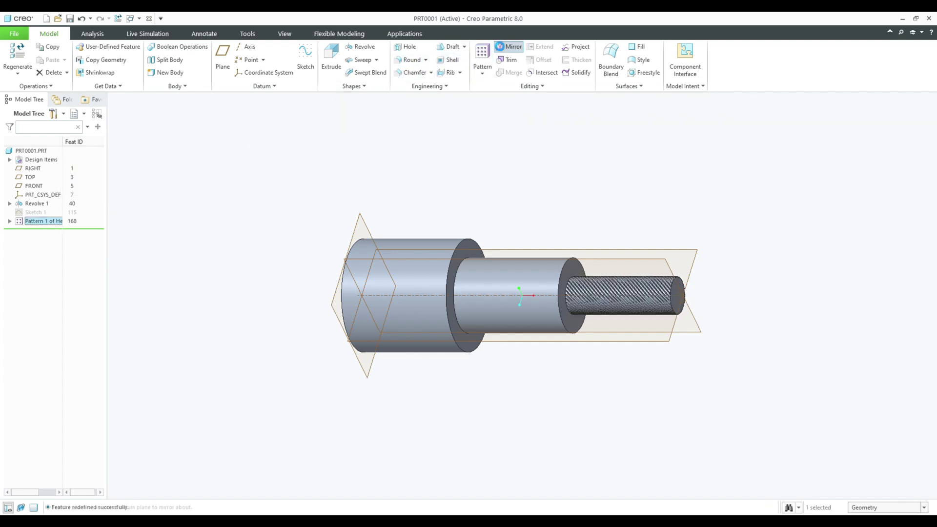
{"action": "left_click", "coordinate": [697, 252]}
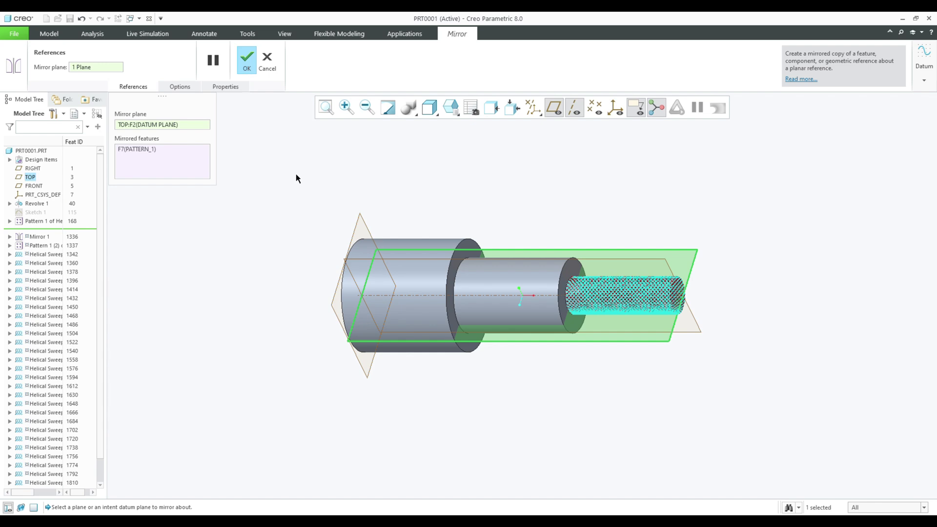
{"action": "middle_click", "coordinate": [297, 175]}
{"action": "left_click", "coordinate": [298, 178]}
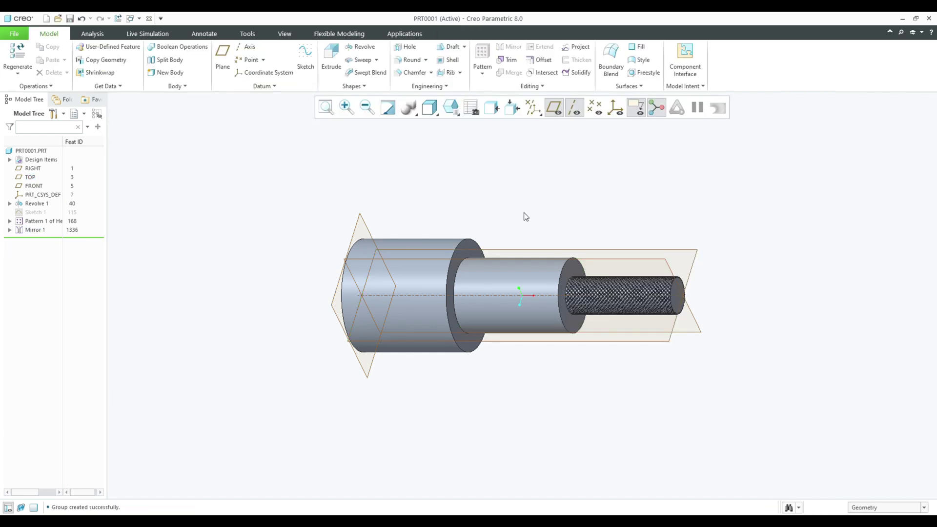
Examine the diamond knurl on the smallest shaft section close up, from the front and at an angle
{"action": "scroll", "coordinate": [713, 295], "scroll_direction": "down", "scroll_amount": 6}
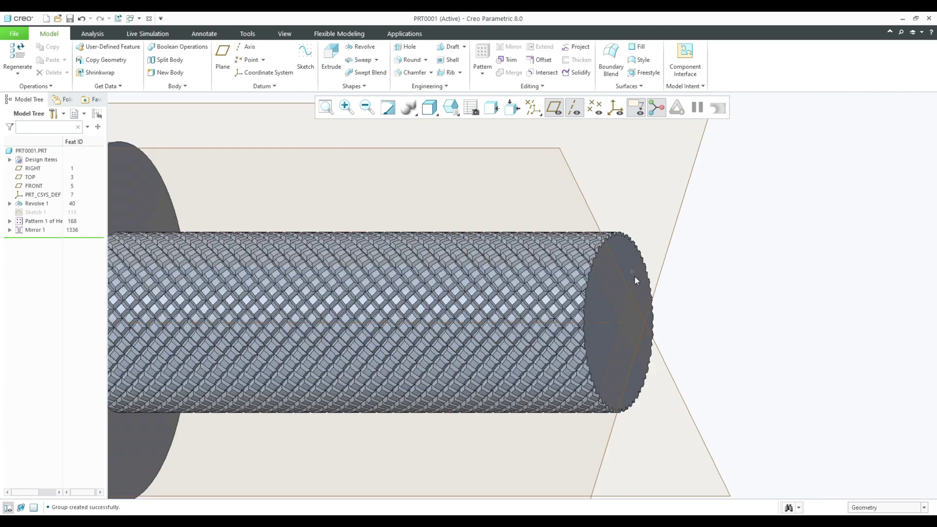
{"action": "scroll", "coordinate": [394, 256], "scroll_direction": "down", "scroll_amount": 5}
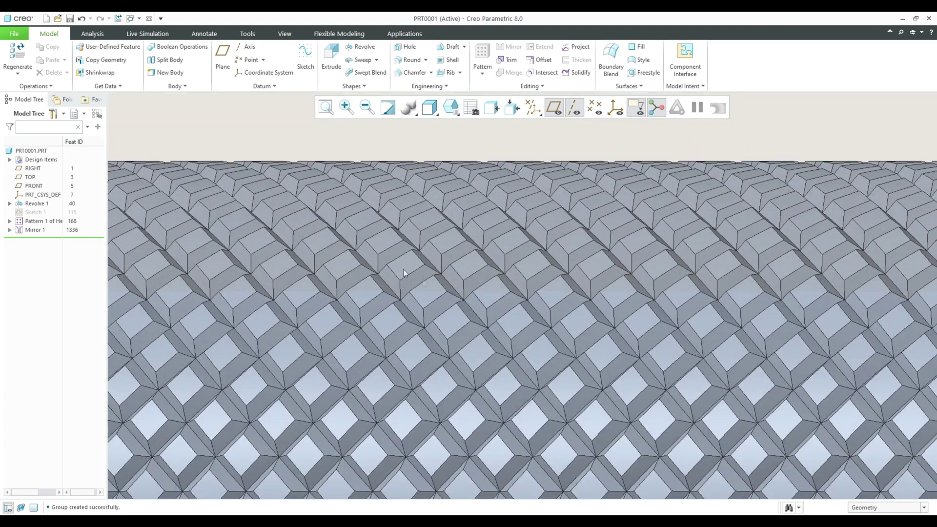
{"action": "scroll", "coordinate": [430, 278], "scroll_direction": "up", "scroll_amount": 3}
{"action": "scroll", "coordinate": [419, 296], "scroll_direction": "up", "scroll_amount": 5}
{"action": "middle_click_drag", "start_coordinate": [421, 297], "coordinate": [303, 300]}
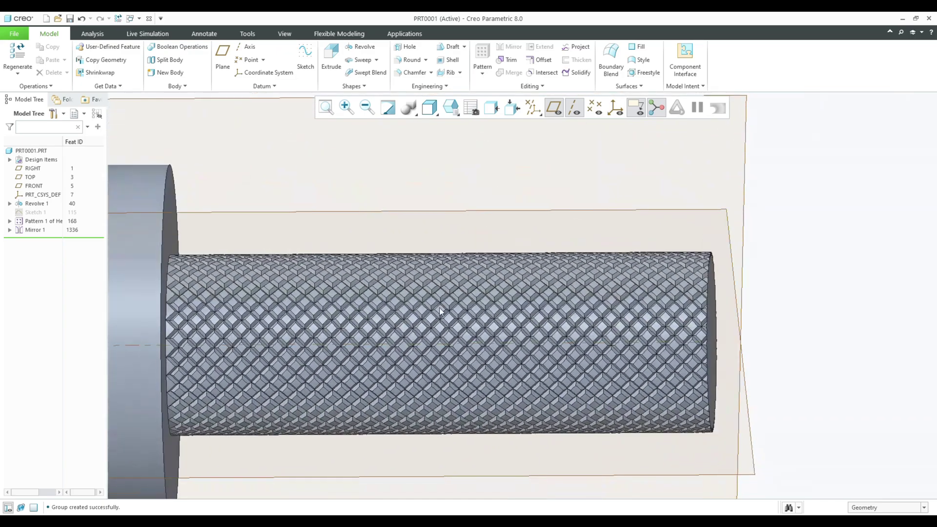
{"action": "left_click", "coordinate": [451, 107]}
{"action": "left_click", "coordinate": [458, 157]}
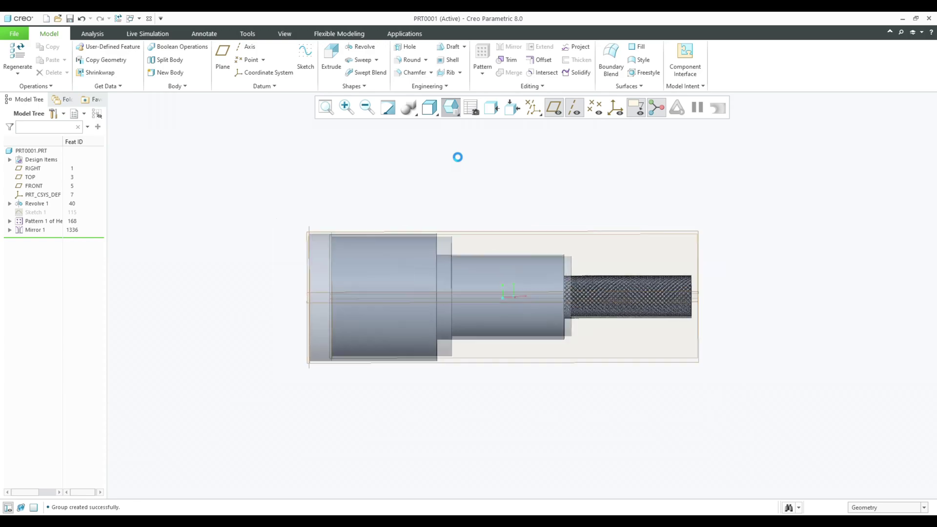
{"action": "scroll", "coordinate": [705, 298], "scroll_direction": "up", "scroll_amount": 5}
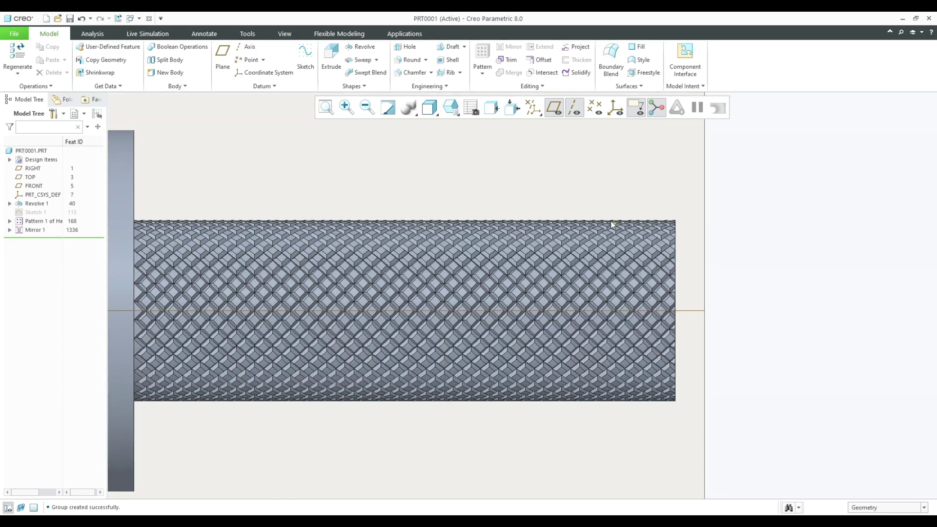
{"action": "scroll", "coordinate": [610, 220], "scroll_direction": "up", "scroll_amount": 3}
{"action": "scroll", "coordinate": [581, 268], "scroll_direction": "up", "scroll_amount": 3}
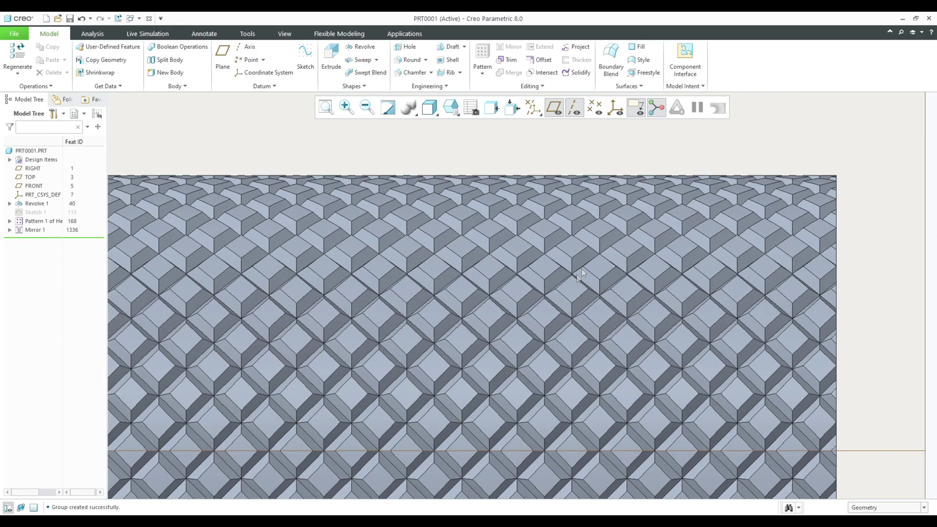
{"action": "scroll", "coordinate": [391, 301], "scroll_direction": "down", "scroll_amount": 6}
{"action": "scroll", "coordinate": [521, 300], "scroll_direction": "down", "scroll_amount": 3}
{"action": "middle_click_drag", "start_coordinate": [521, 299], "coordinate": [483, 333]}
{"action": "scroll", "coordinate": [483, 332], "scroll_direction": "down", "scroll_amount": 4}
{"action": "scroll", "coordinate": [411, 349], "scroll_direction": "up", "scroll_amount": 5}
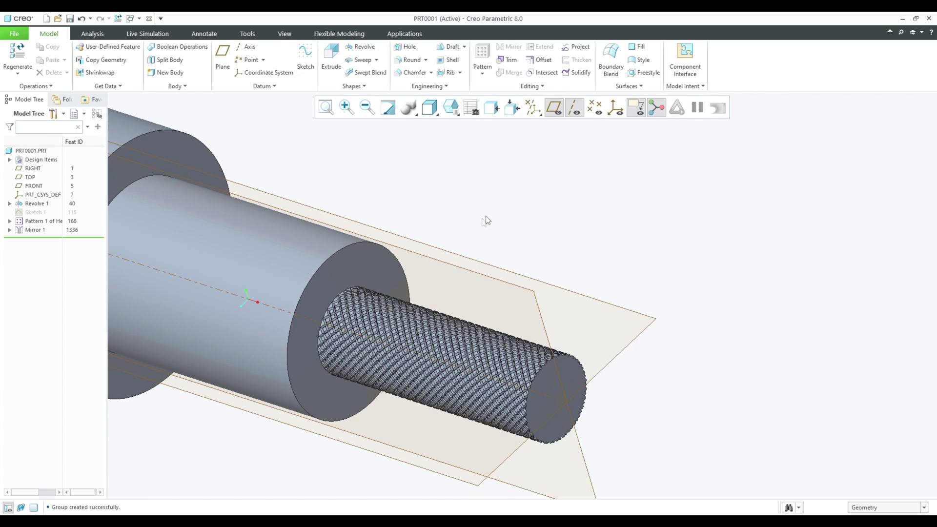
Create a planar section through the shaft along the FRONT datum plane
{"action": "scroll", "coordinate": [590, 220], "scroll_direction": "down", "scroll_amount": 5}
{"action": "left_click", "coordinate": [284, 33]}
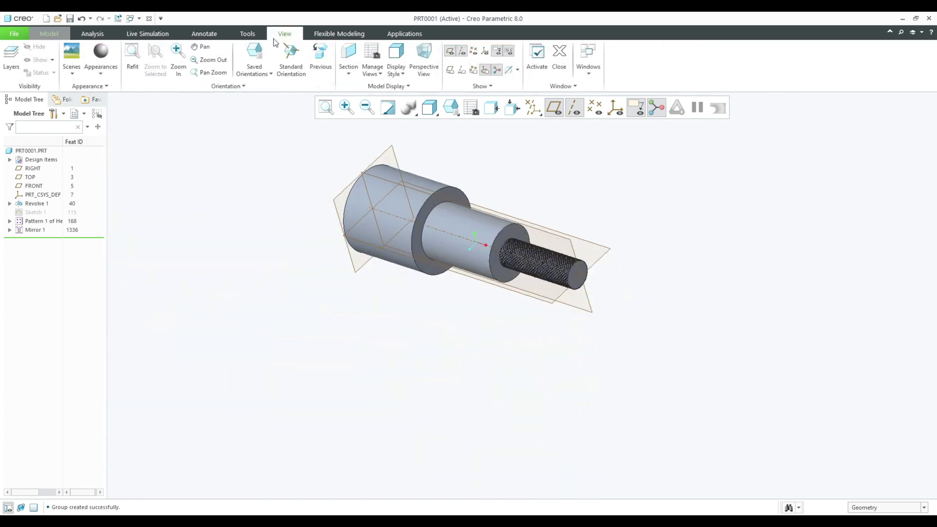
{"action": "left_click", "coordinate": [348, 54]}
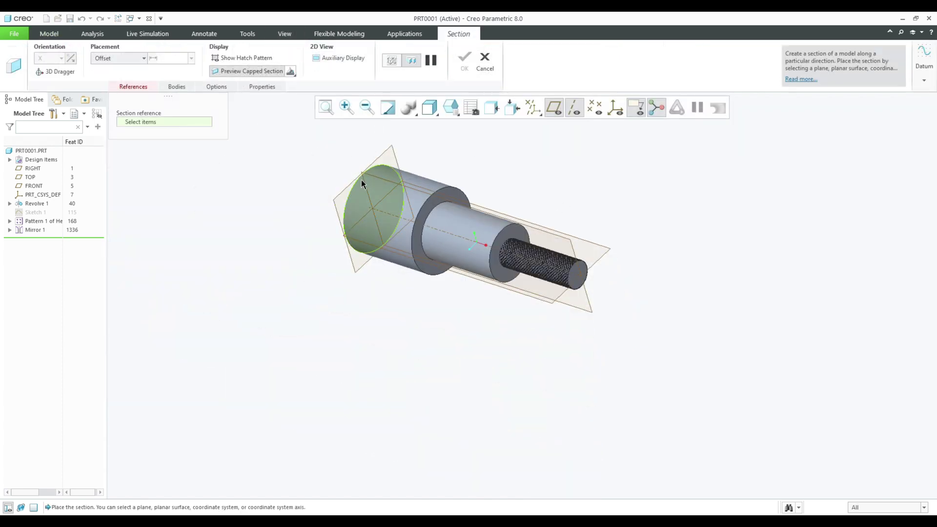
{"action": "left_click", "coordinate": [550, 232]}
{"action": "middle_click", "coordinate": [519, 184]}
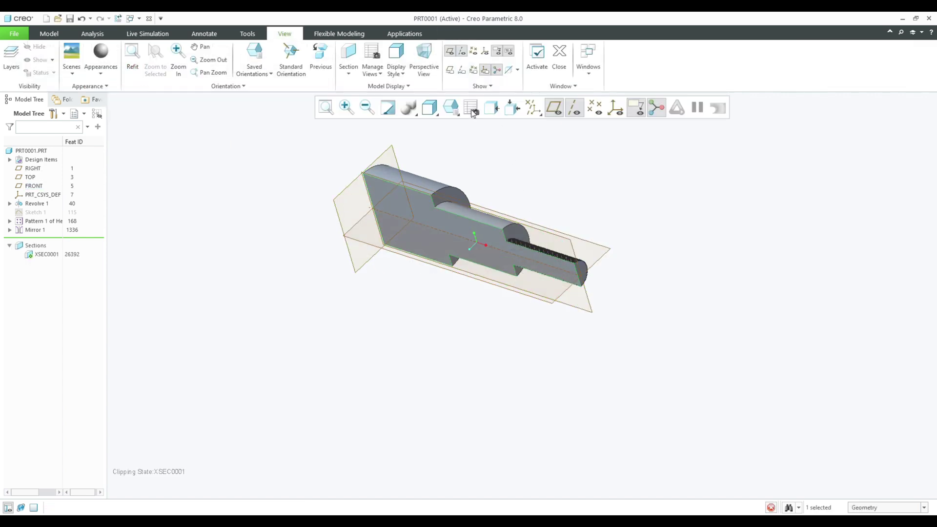
Examine the sectioned knurled end in the front view to check the groove profiles along its edges
{"action": "left_click", "coordinate": [451, 107]}
{"action": "left_click", "coordinate": [459, 157]}
{"action": "scroll", "coordinate": [598, 249], "scroll_direction": "down", "scroll_amount": 5}
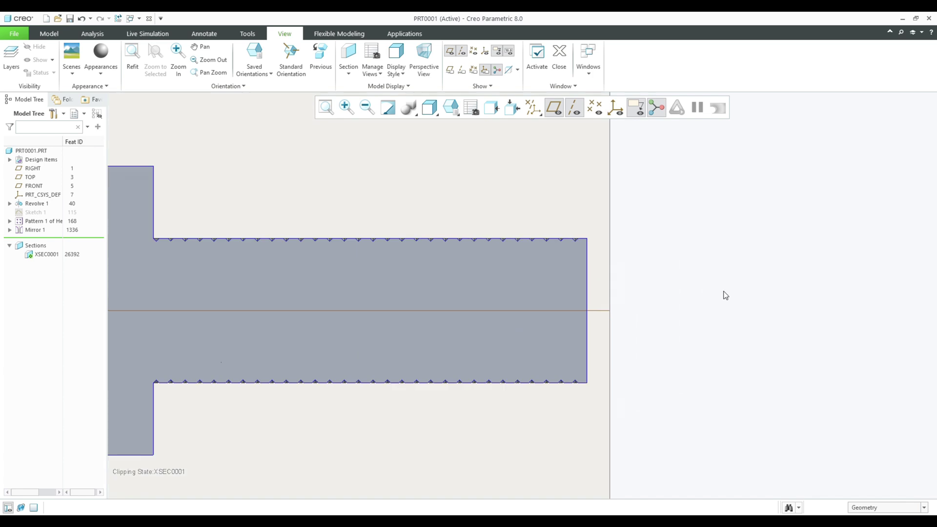
Deactivate the planar section XSEC0001 to display the full, uncut shaft
{"action": "scroll", "coordinate": [479, 201], "scroll_direction": "down", "scroll_amount": 5}
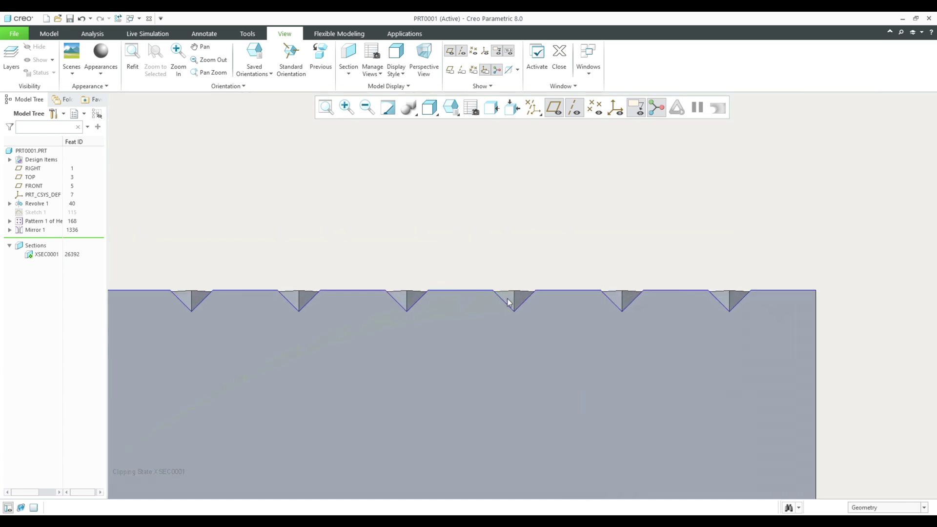
{"action": "scroll", "coordinate": [555, 210], "scroll_direction": "up", "scroll_amount": 5}
{"action": "scroll", "coordinate": [555, 210], "scroll_direction": "up", "scroll_amount": 5}
{"action": "middle_click_drag", "start_coordinate": [555, 210], "coordinate": [465, 268]}
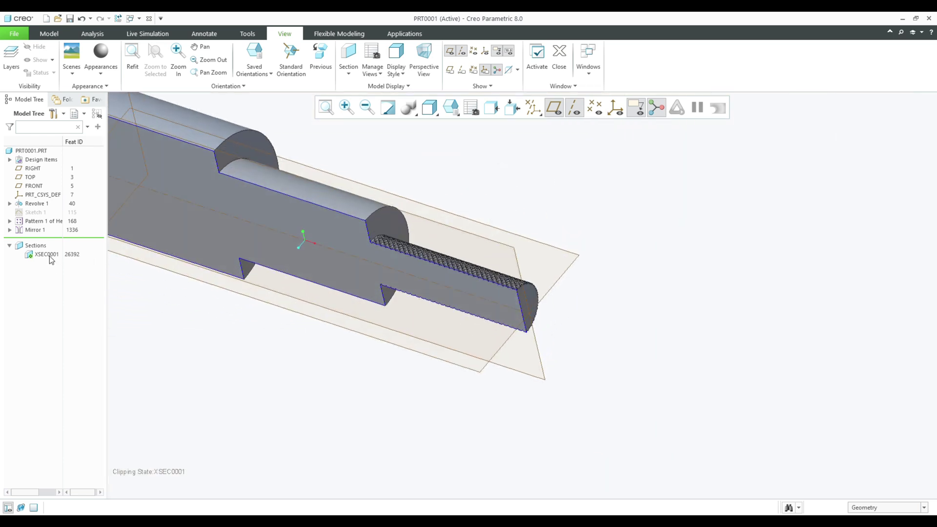
{"action": "left_click", "coordinate": [49, 256]}
{"action": "left_click", "coordinate": [577, 207]}
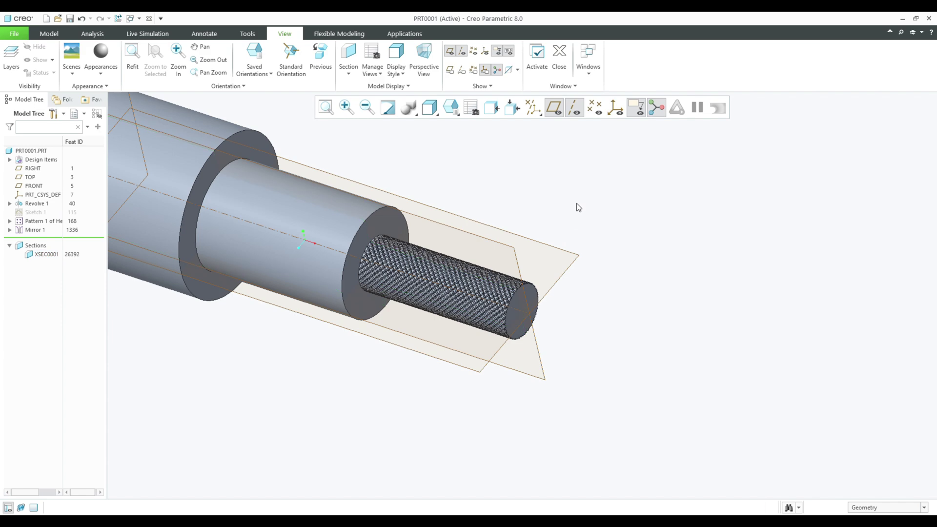
Examine the complete shaft and its diamond-knurled smallest section at an angle, ending with the whole model refitted
{"action": "scroll", "coordinate": [577, 206], "scroll_direction": "down", "scroll_amount": 3}
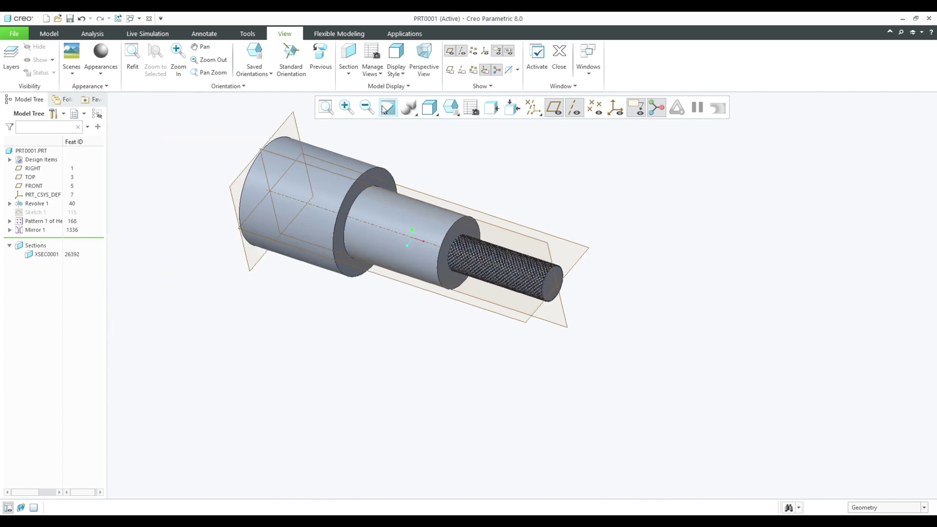
{"action": "left_click", "coordinate": [325, 107]}
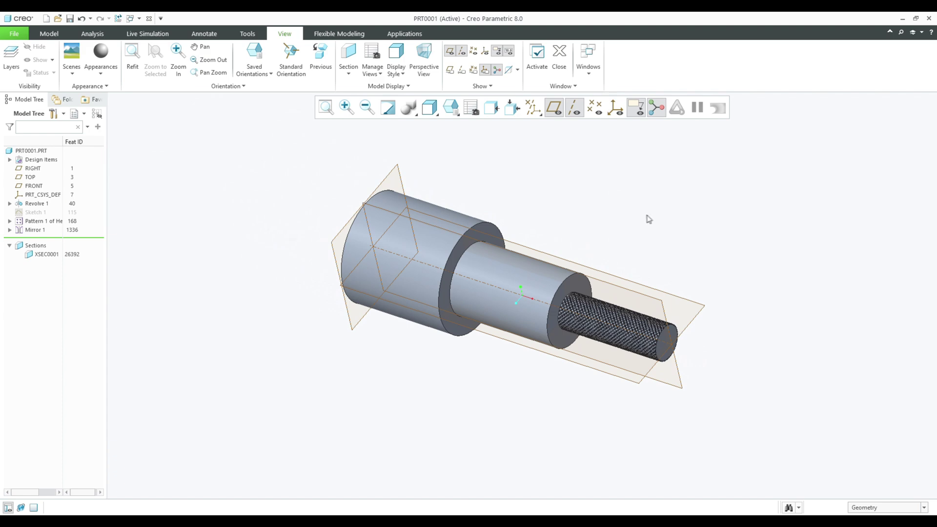
{"action": "scroll", "coordinate": [690, 329], "scroll_direction": "up", "scroll_amount": 4}
{"action": "scroll", "coordinate": [685, 320], "scroll_direction": "up", "scroll_amount": 2}
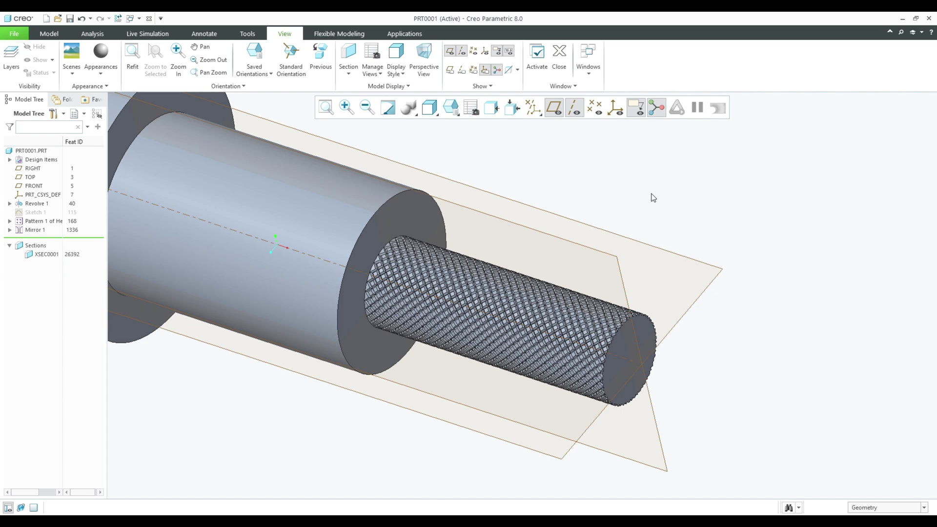
{"action": "scroll", "coordinate": [653, 197], "scroll_direction": "down", "scroll_amount": 5}
{"action": "scroll", "coordinate": [472, 220], "scroll_direction": "up", "scroll_amount": 3}
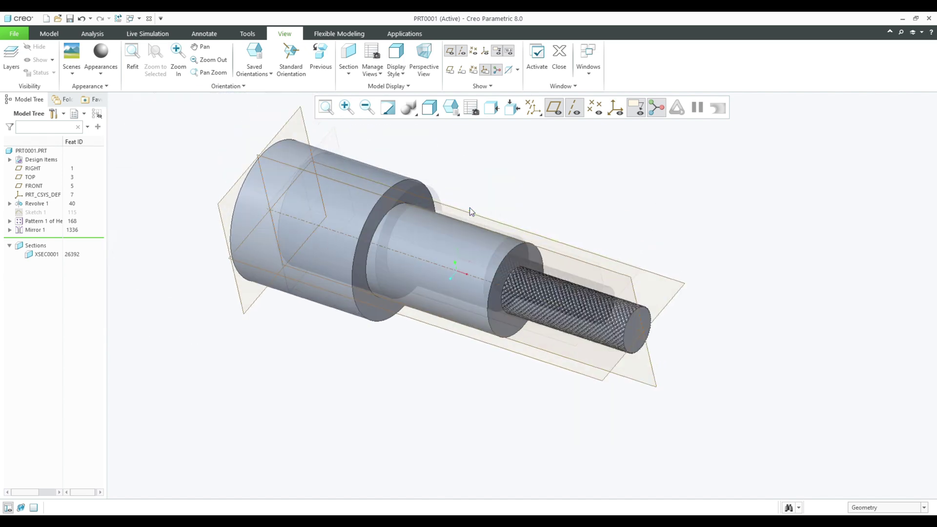
{"action": "left_click", "coordinate": [328, 109]}
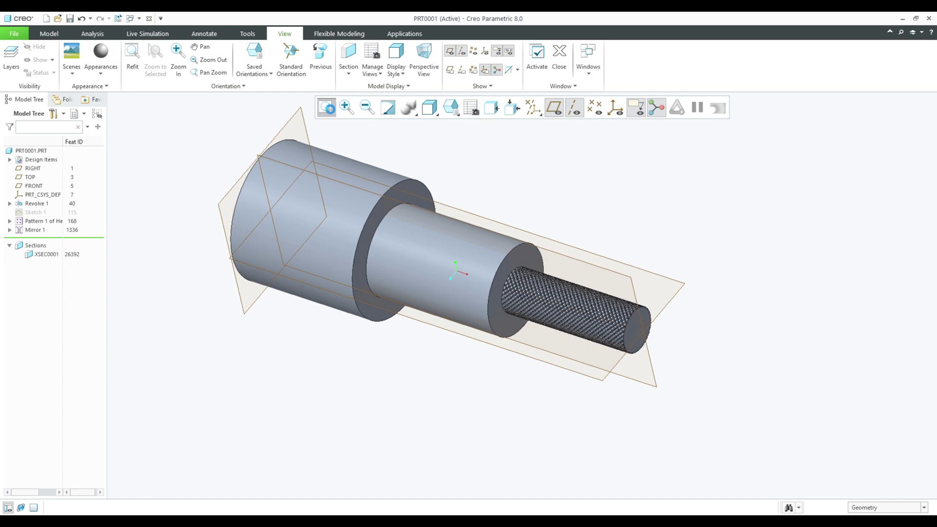